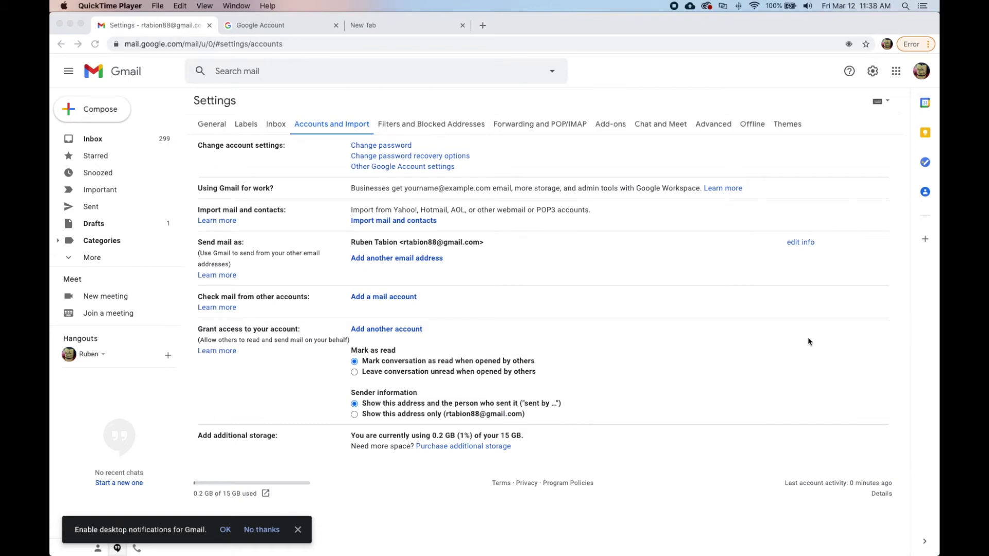
# Search Google for 'google domain' in a new tab and open the Google Domains site
pyautogui.click(281, 29)
pyautogui.click(393, 29)
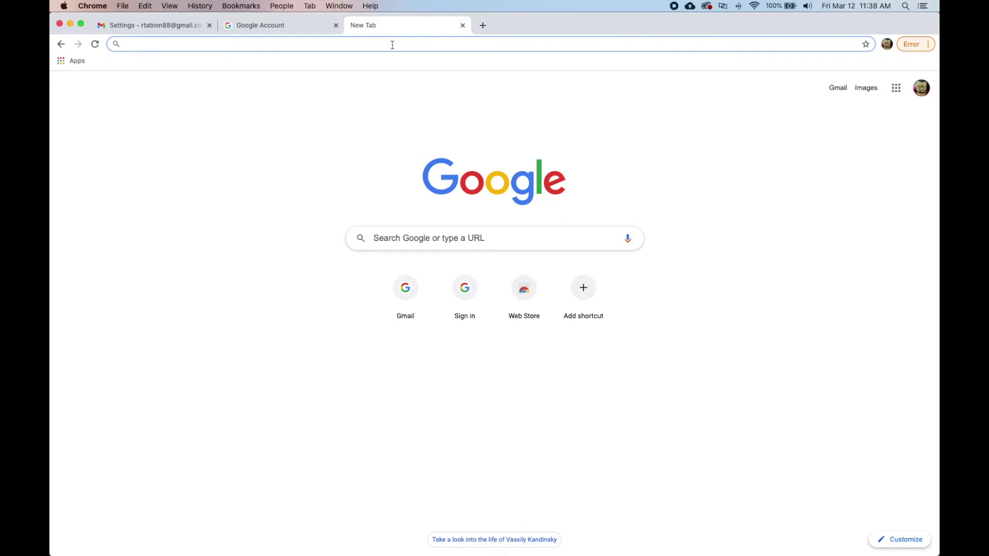
pyautogui.write('google coma')
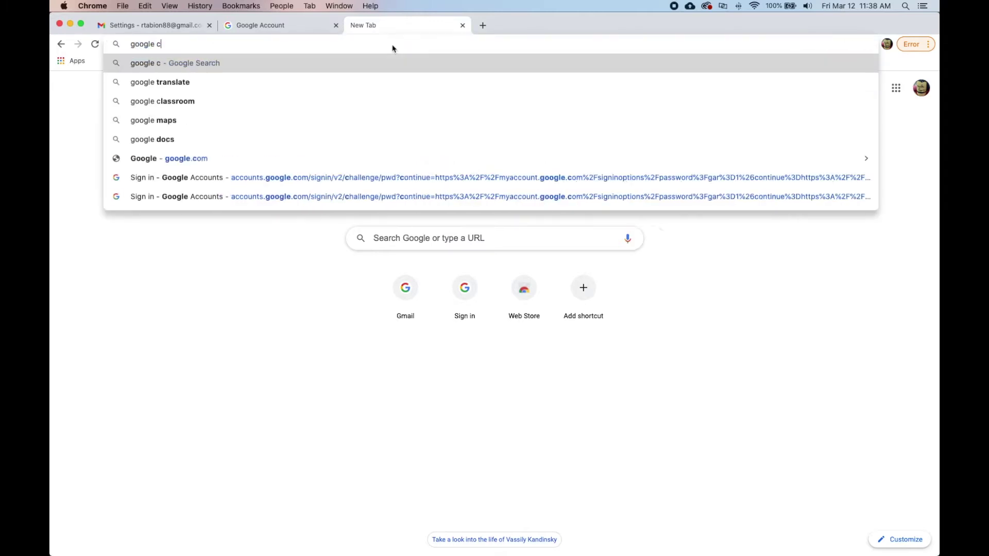
pyautogui.press('BackSpace')
pyautogui.press('BackSpace')
pyautogui.press('BackSpace')
pyautogui.press('BackSpace')
pyautogui.write('doma')
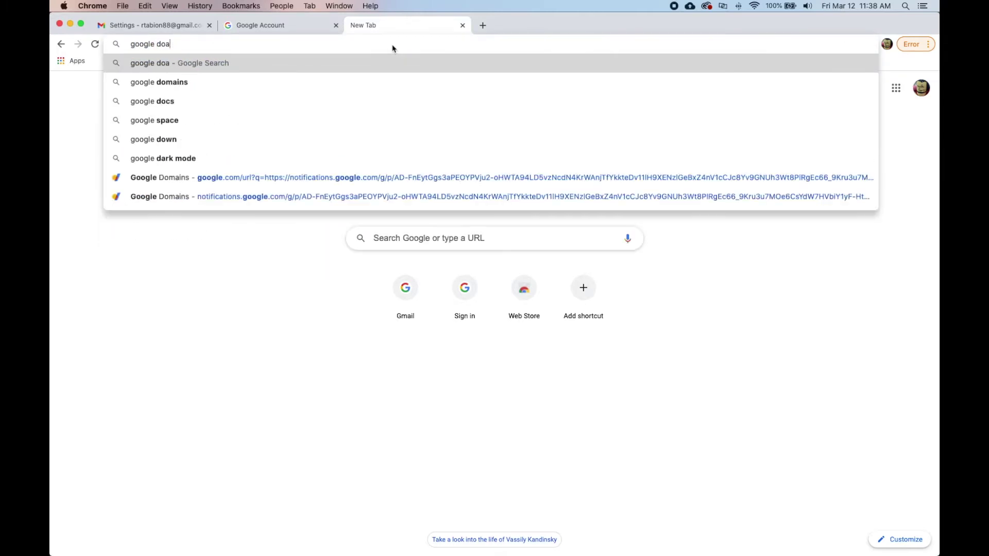
pyautogui.write('in')
pyautogui.press('Delete')
pyautogui.press('Return')
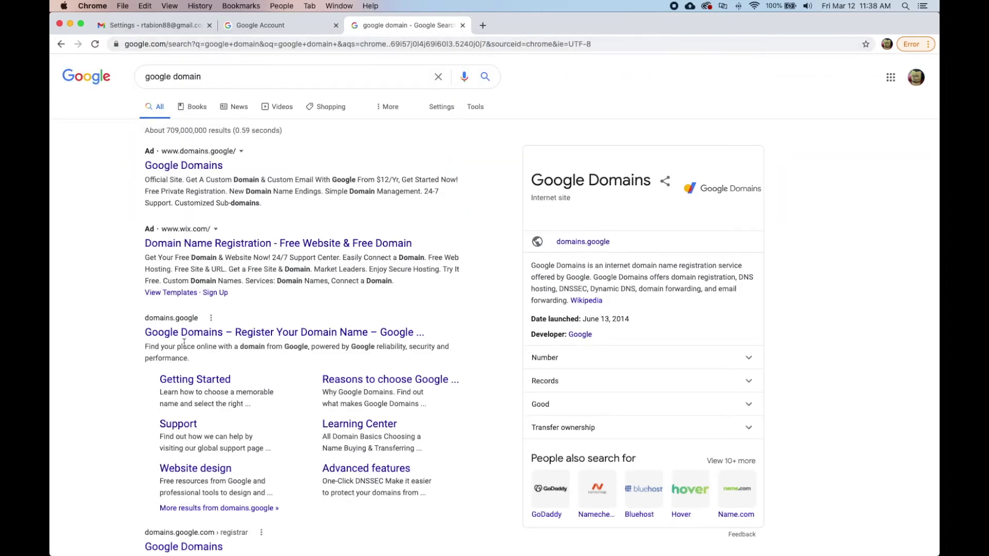
pyautogui.click(183, 338)
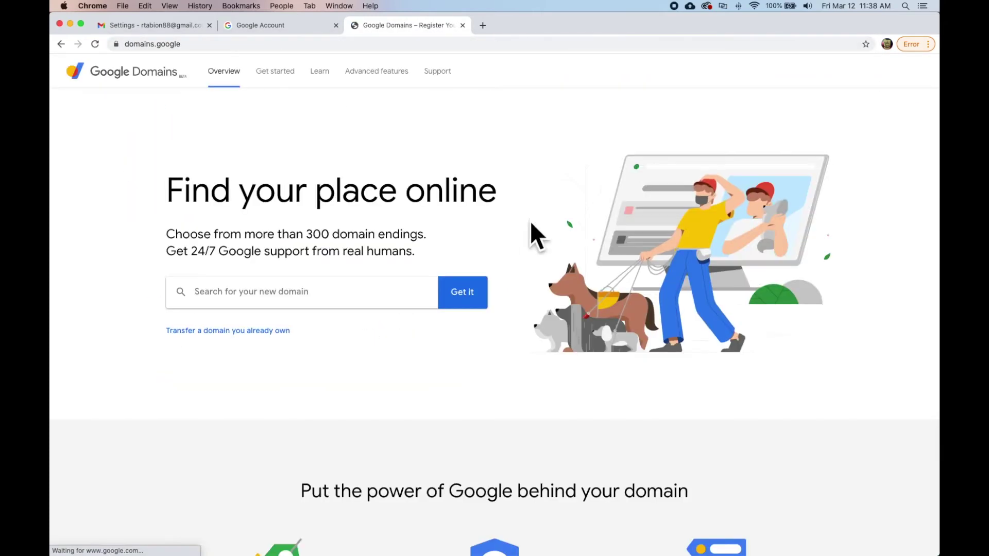
# Accept the Google Domains terms and view the domain's email forwarding alias
pyautogui.click(890, 79)
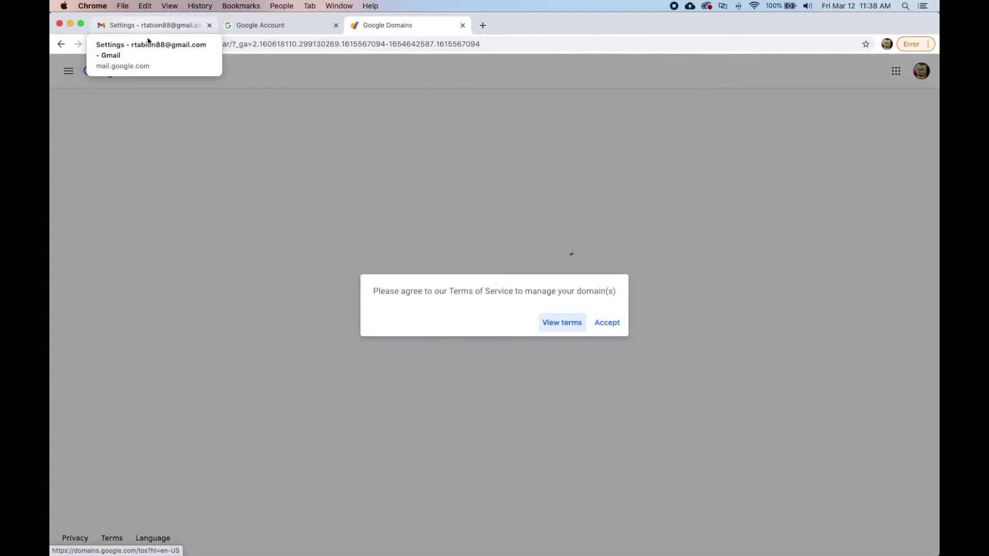
pyautogui.click(611, 324)
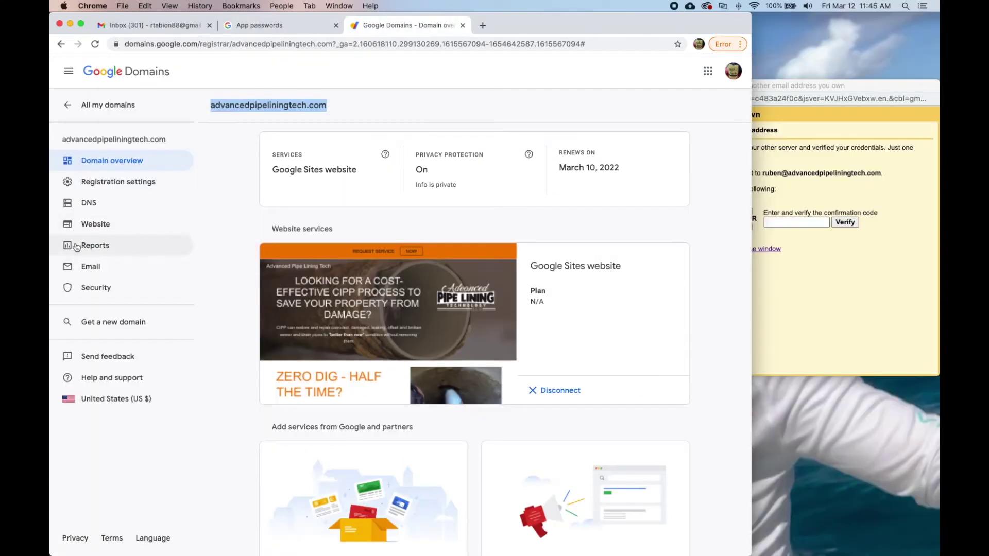
pyautogui.click(81, 267)
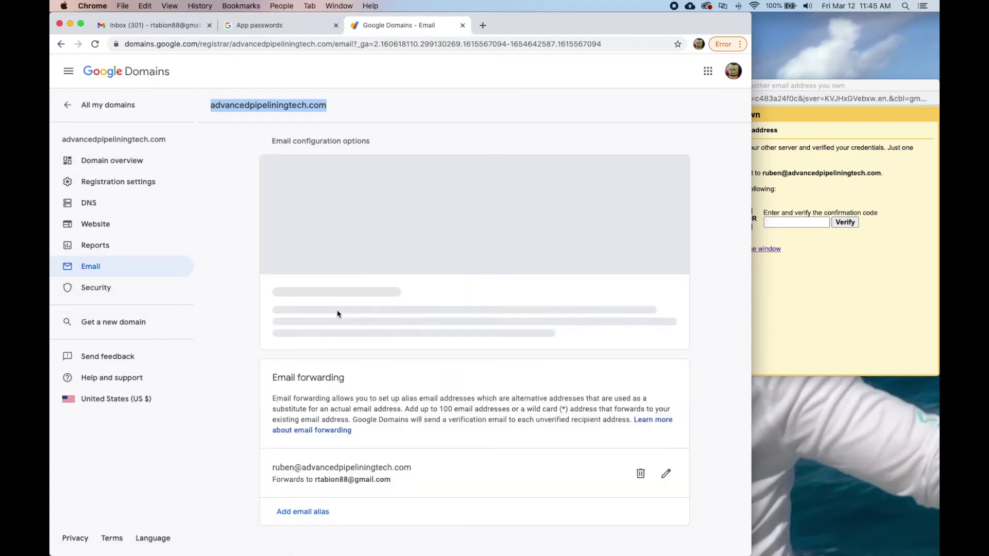
pyautogui.scroll(-1, 261, 339)
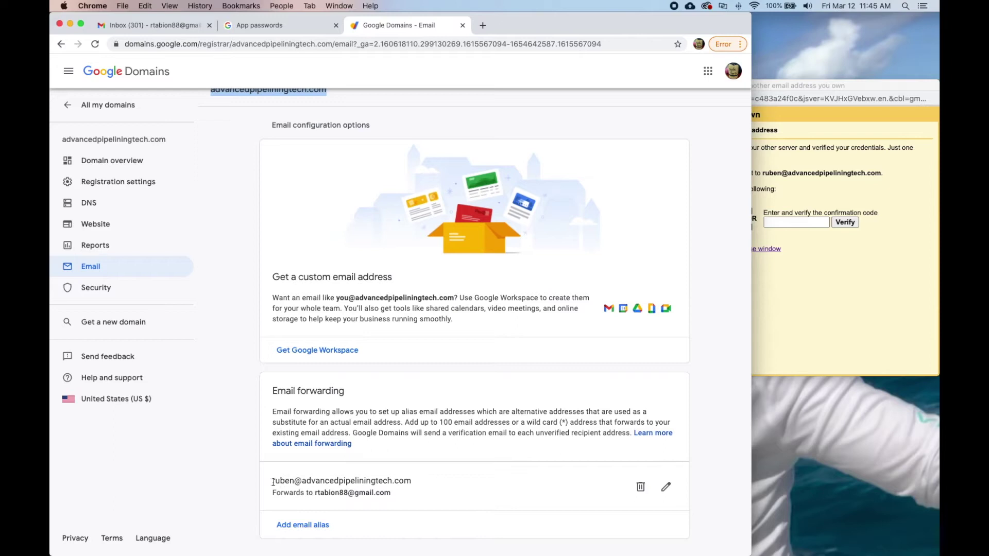
pyautogui.moveTo(273, 482); pyautogui.dragTo(464, 487)
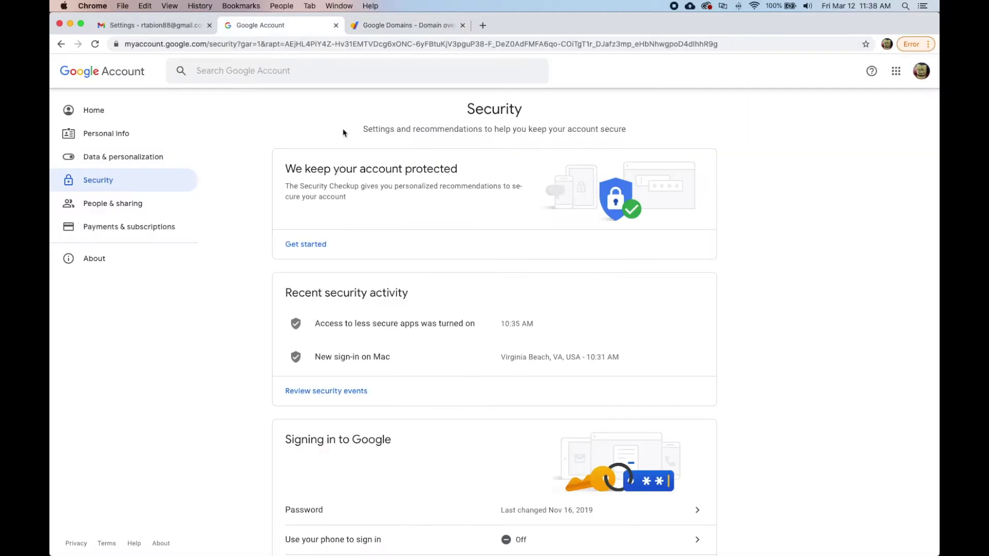
# Return to Gmail's Accounts and Import settings and review the current send-mail-as address
pyautogui.click(135, 25)
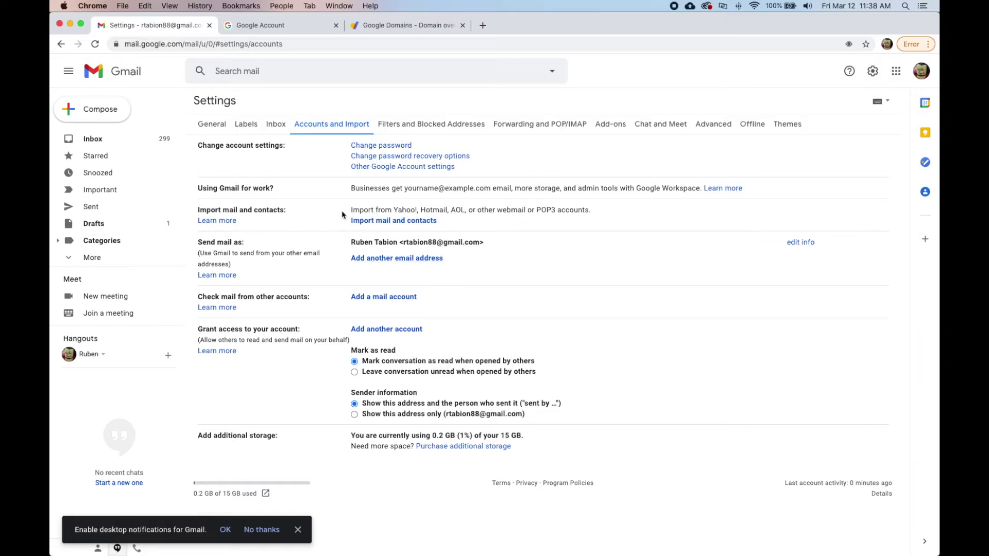
pyautogui.moveTo(350, 209); pyautogui.dragTo(587, 214)
pyautogui.click(581, 217)
# Open Manage your Google Account from the profile menu, closing the duplicate tab
pyautogui.click(921, 71)
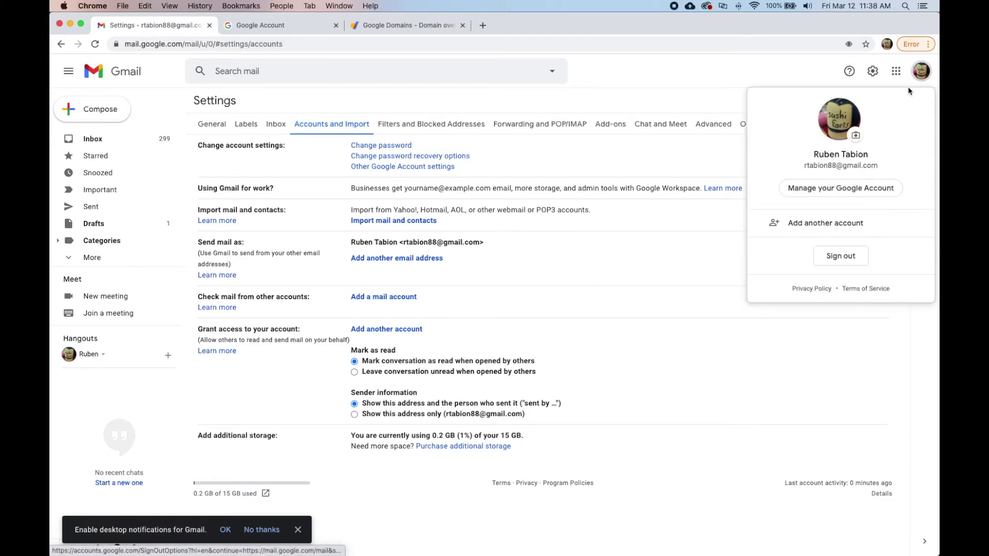
pyautogui.click(846, 188)
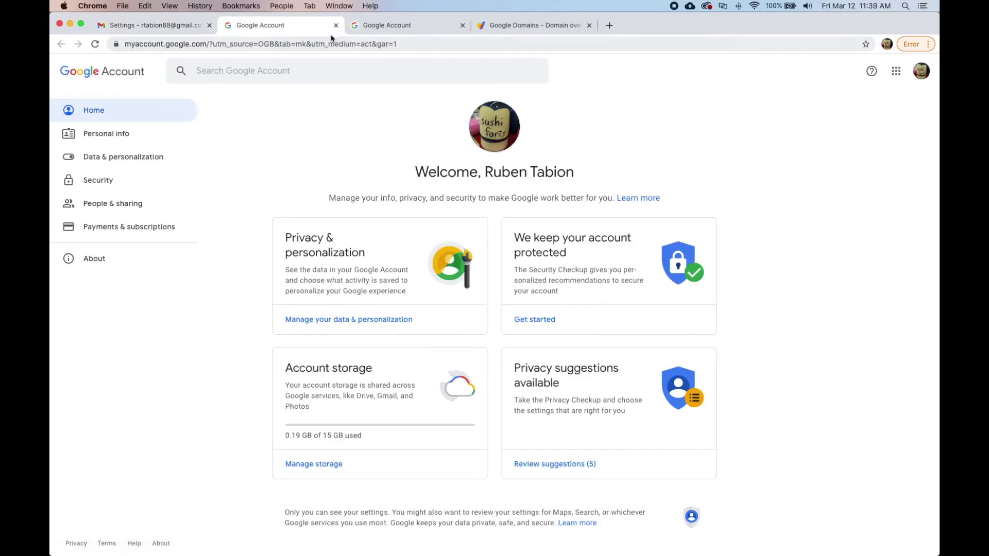
pyautogui.click(379, 26)
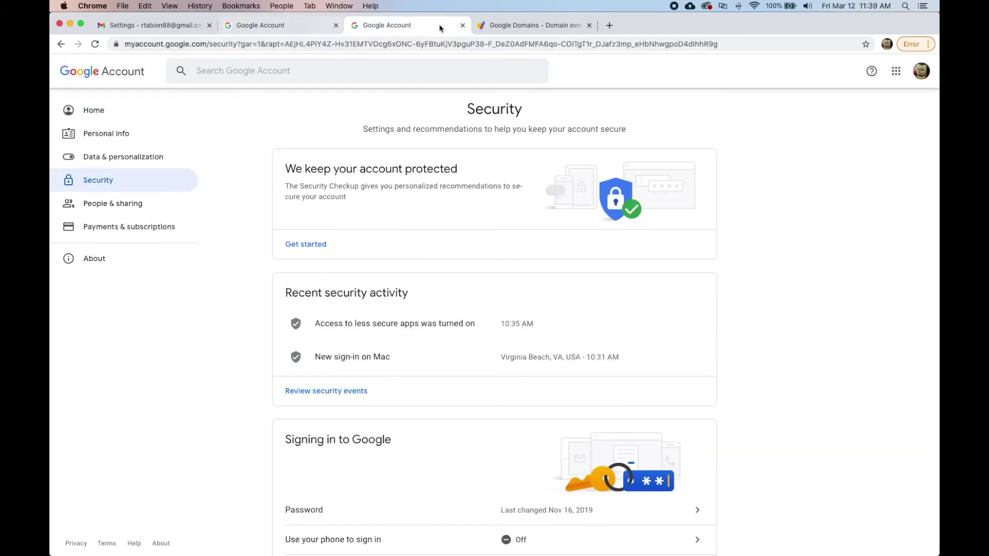
pyautogui.click(462, 25)
pyautogui.click(294, 27)
pyautogui.scroll(-1, 335, 309)
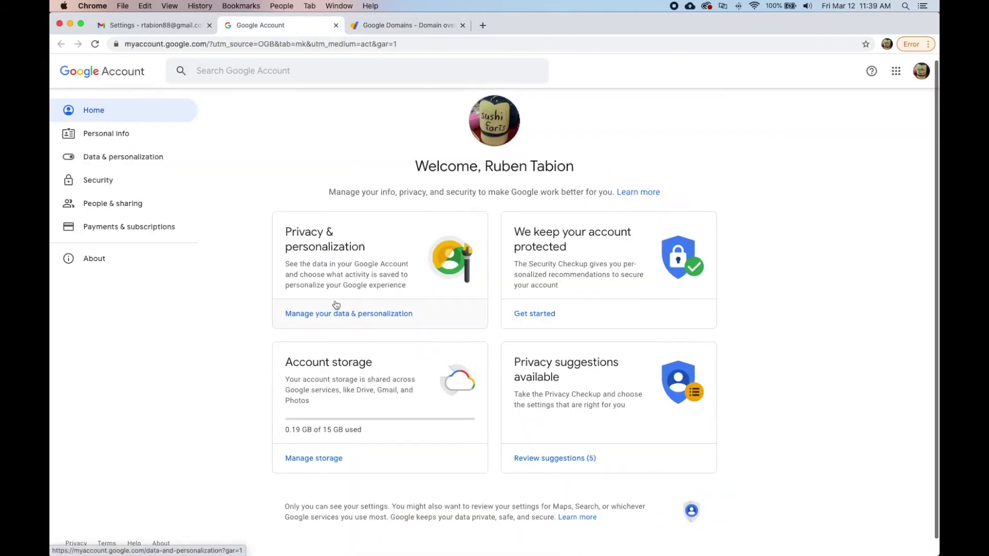
# Go to Security and open the Less secure app access setting
pyautogui.click(105, 181)
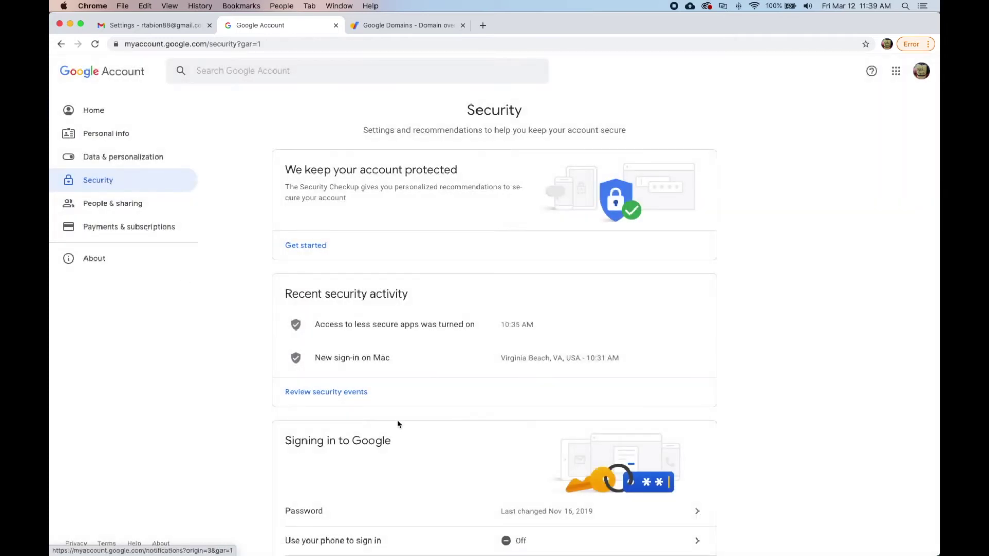
pyautogui.scroll(-5, 397, 423)
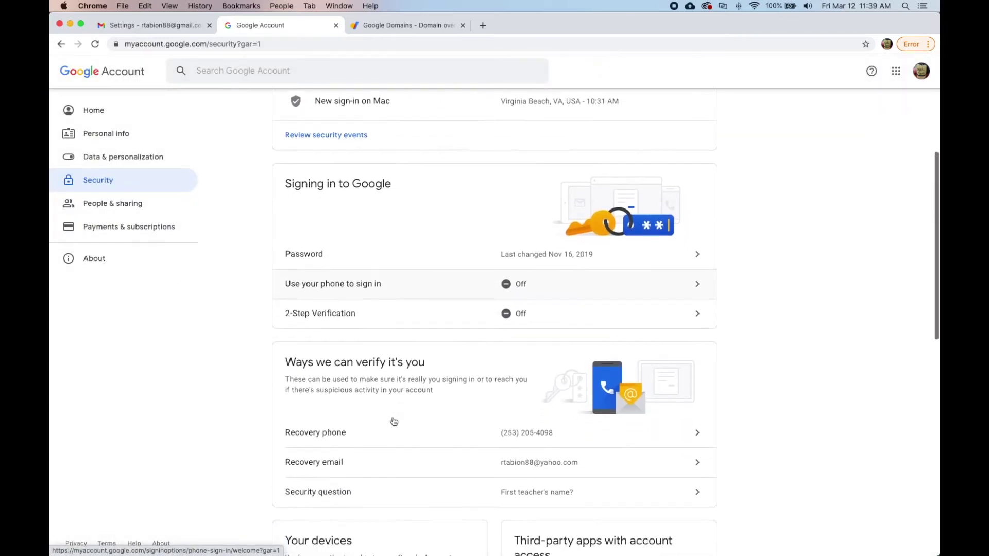
pyautogui.scroll(-9, 394, 422)
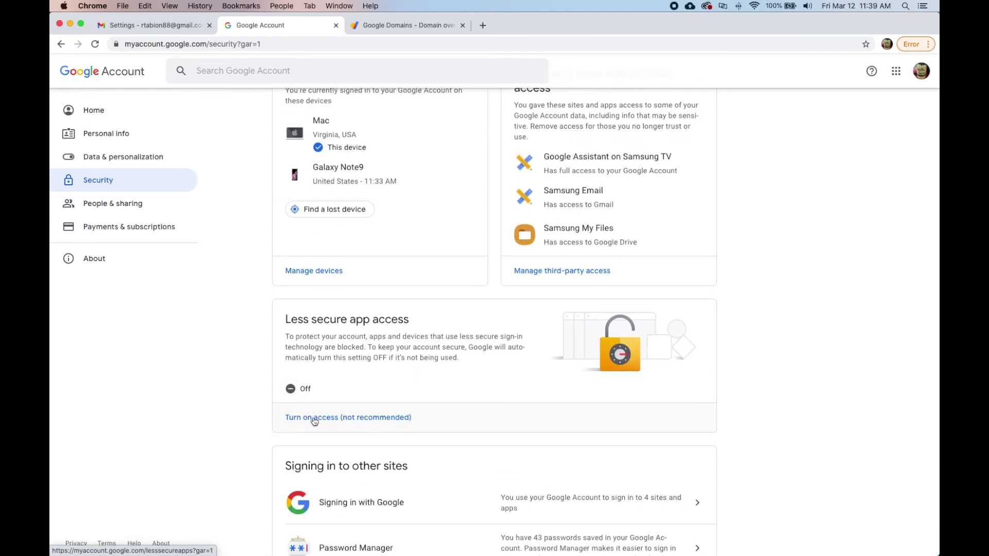
pyautogui.scroll(-1, 314, 422)
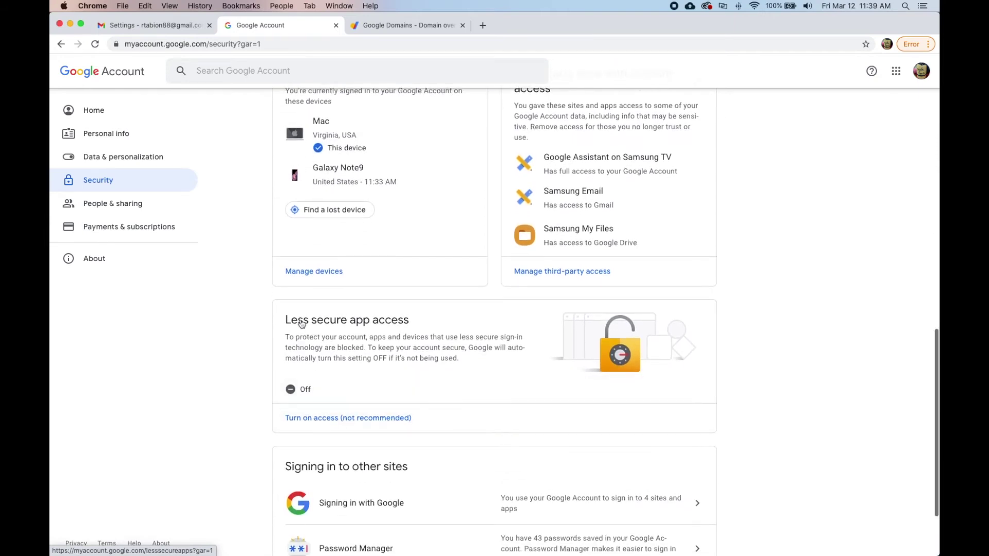
pyautogui.click(358, 416)
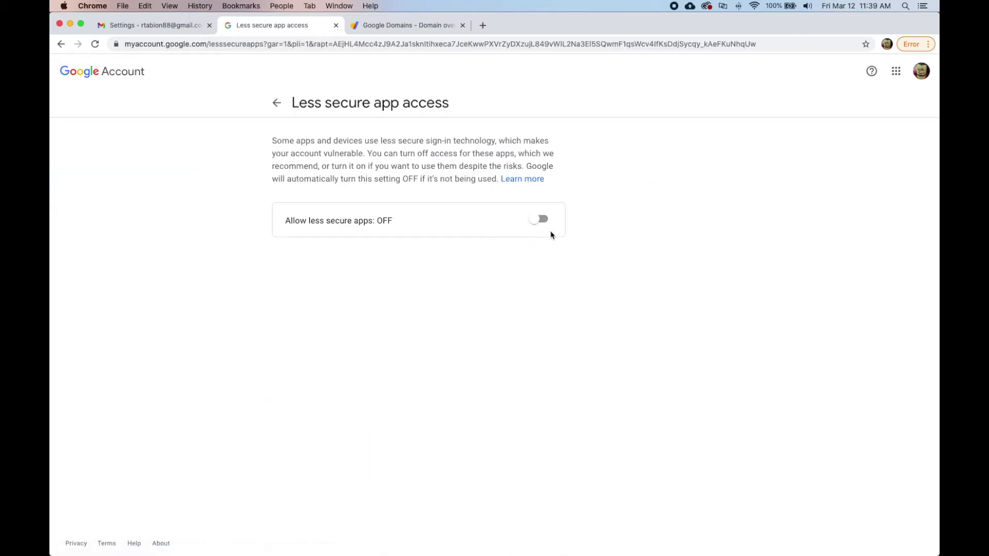
# Switch Allow less secure apps ON and go back to the Security overview
pyautogui.click(541, 221)
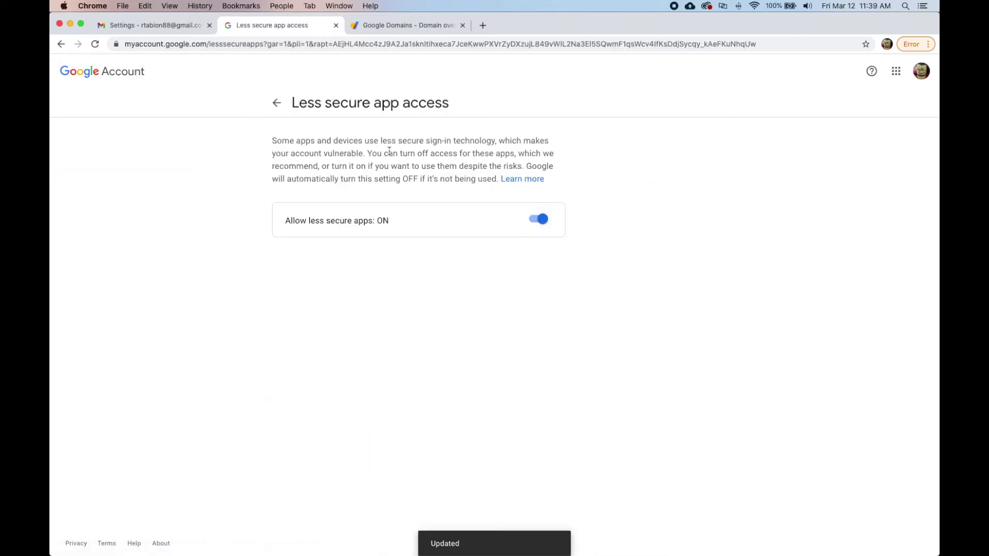
pyautogui.click(277, 105)
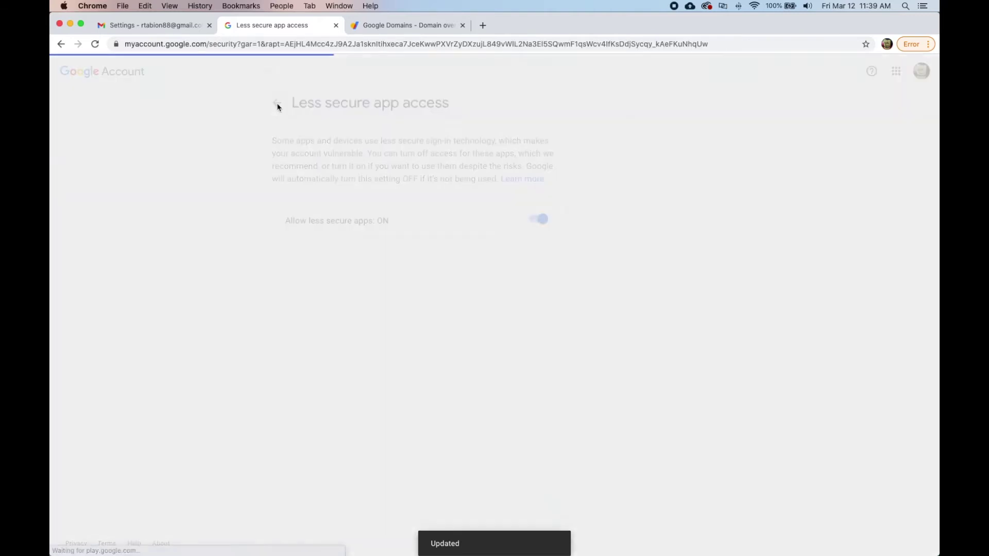
pyautogui.scroll(-5, 408, 395)
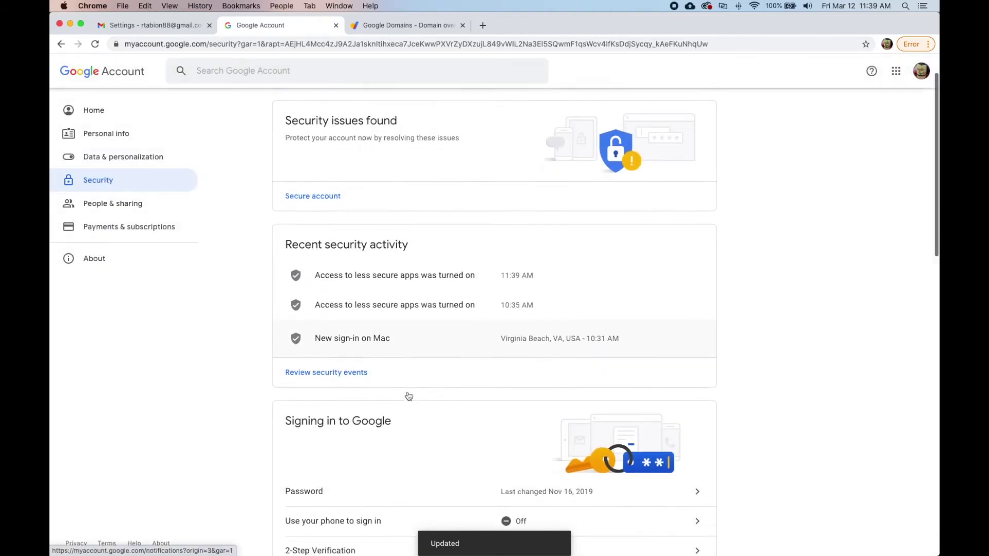
pyautogui.scroll(1, 408, 395)
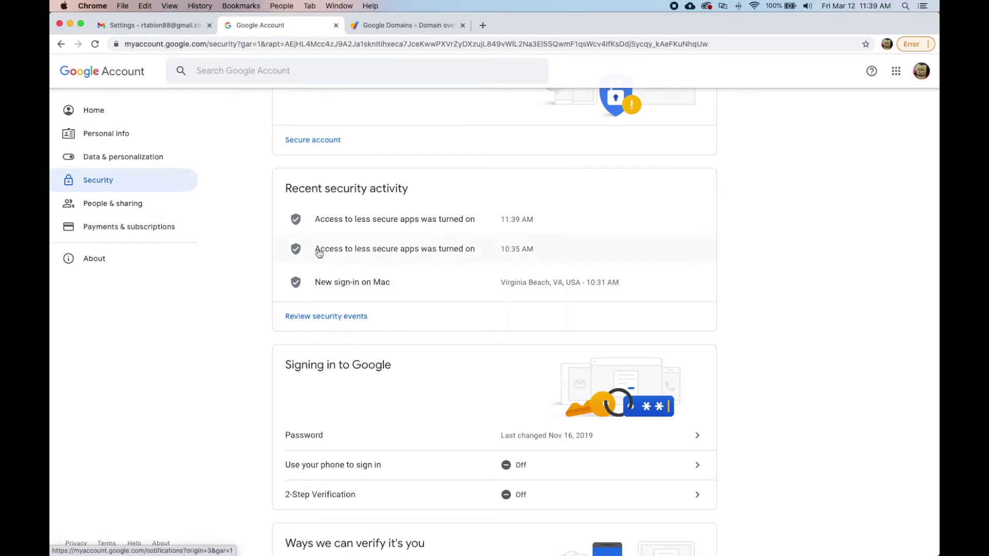
pyautogui.scroll(-1, 349, 364)
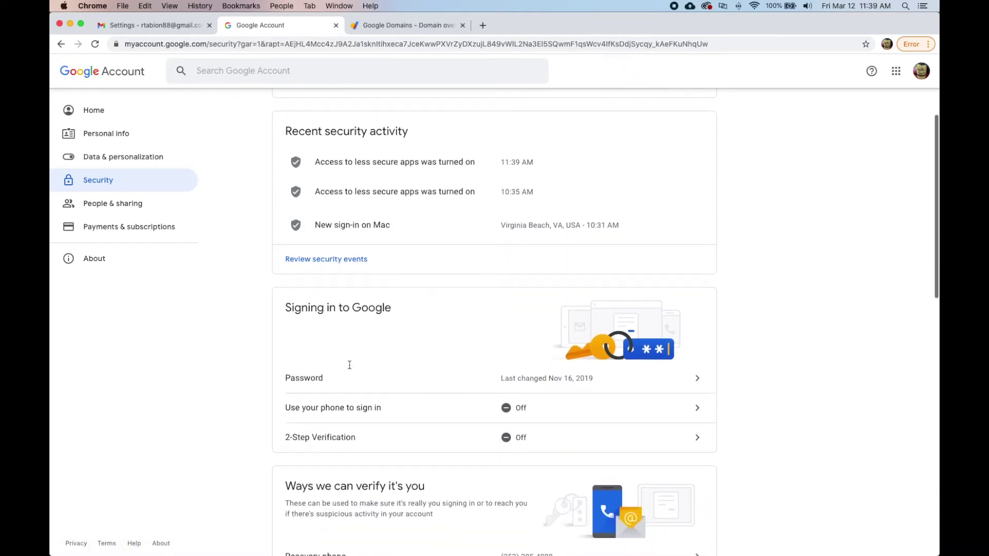
pyautogui.scroll(3, 349, 366)
pyautogui.scroll(-5, 353, 375)
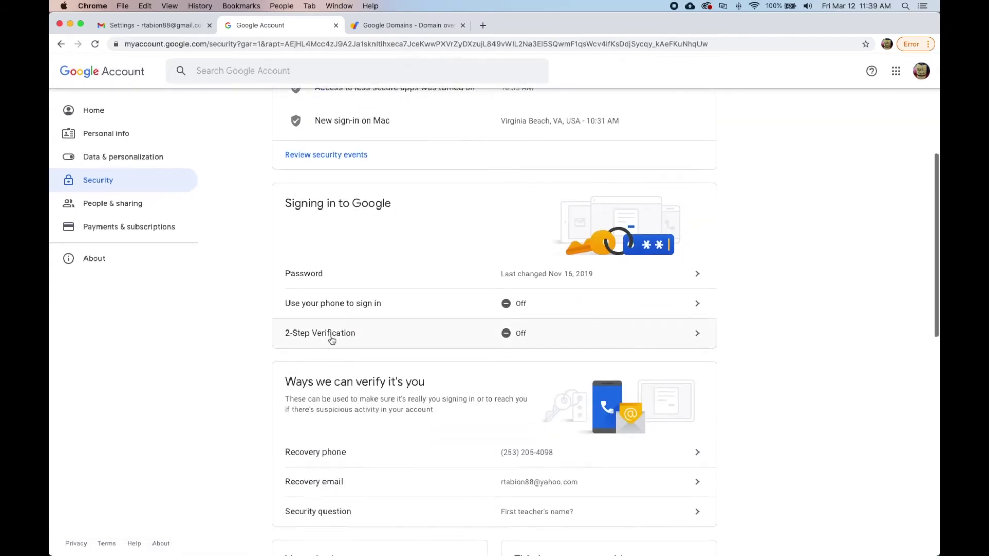
# Begin 2-Step Verification setup and re-enter the account password
pyautogui.click(517, 343)
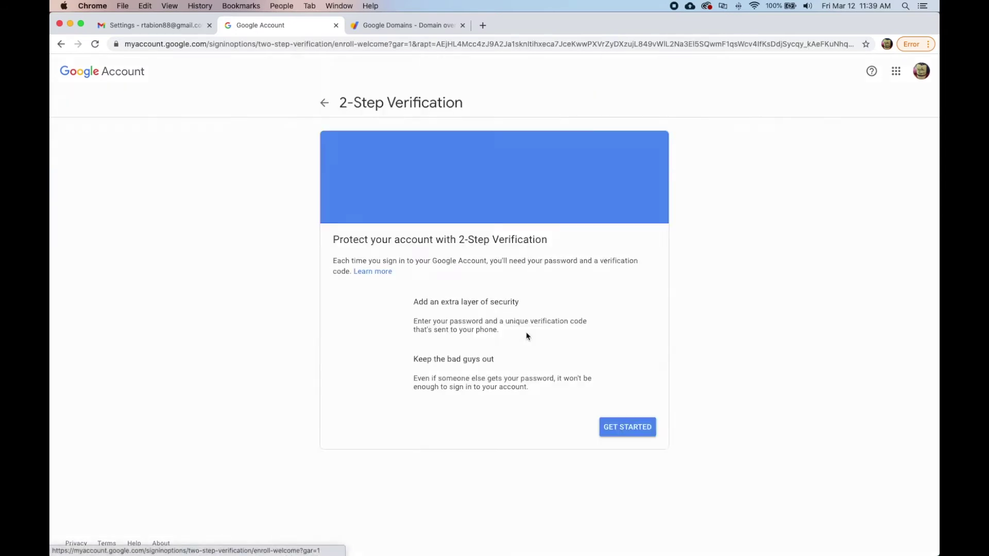
pyautogui.click(618, 426)
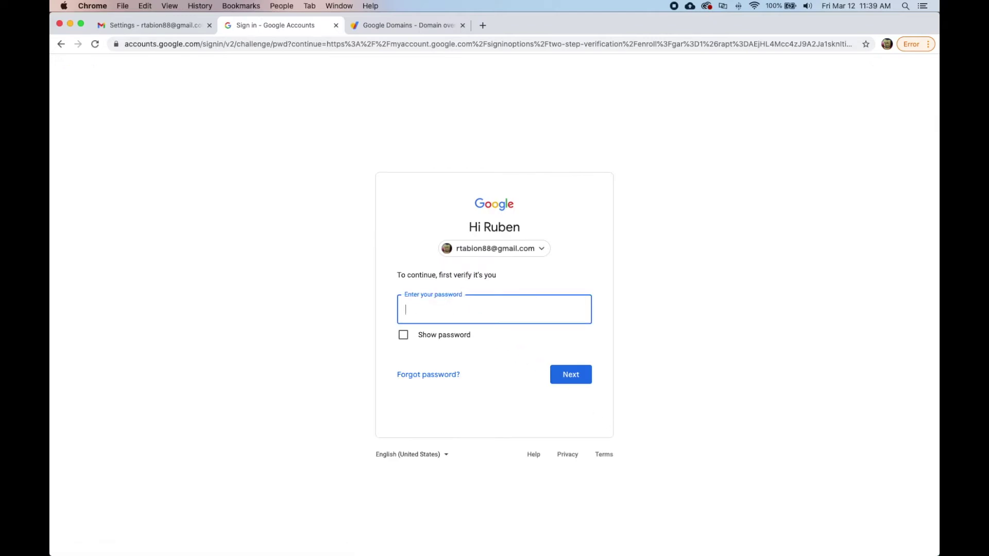
pyautogui.click(448, 305)
pyautogui.press('Return')
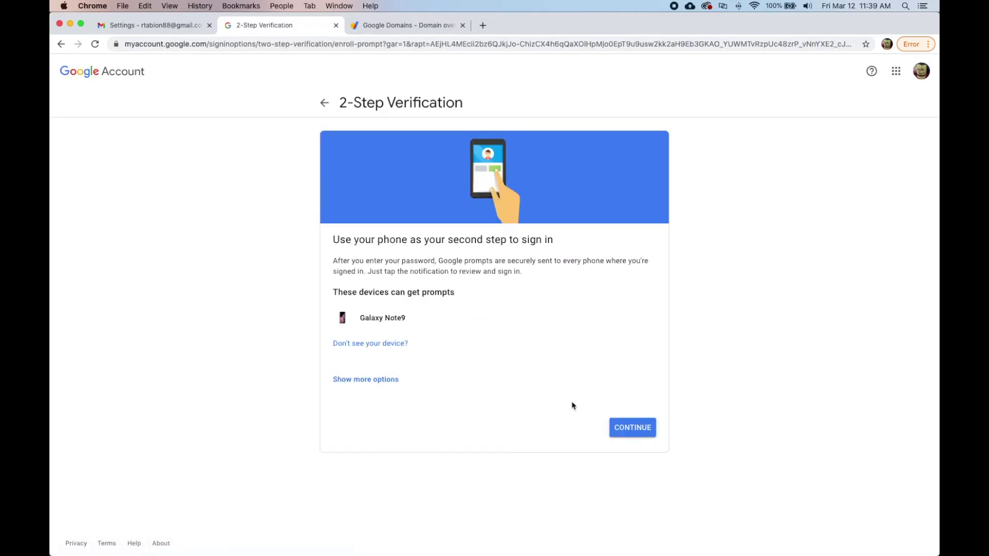
# Use phone prompts, verify a backup phone by text code, and turn 2-Step Verification on
pyautogui.click(620, 427)
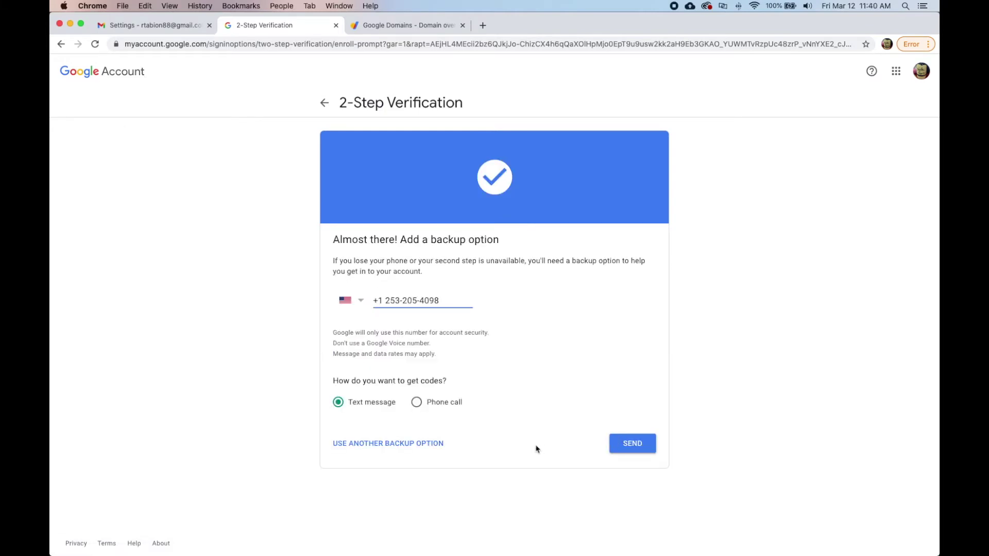
pyautogui.click(633, 443)
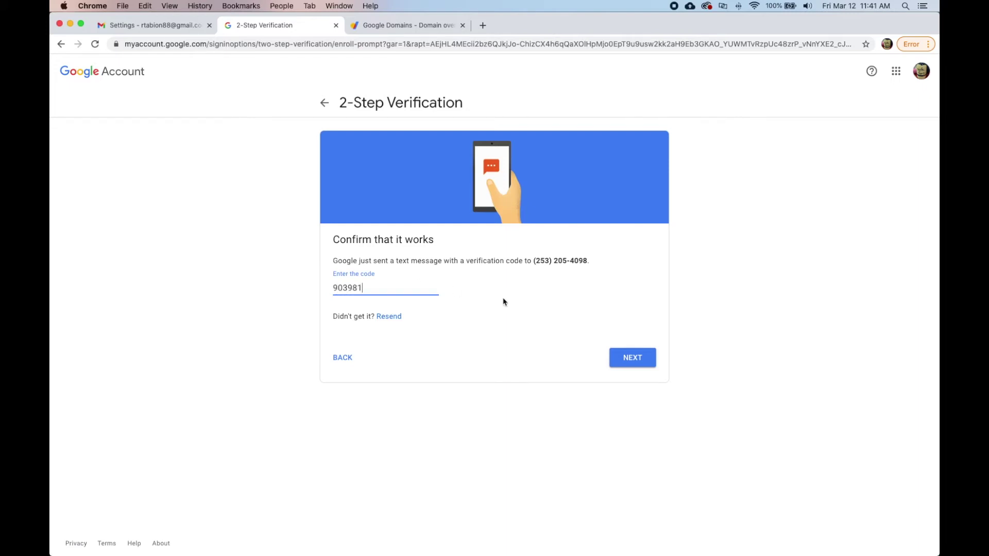
pyautogui.click(622, 360)
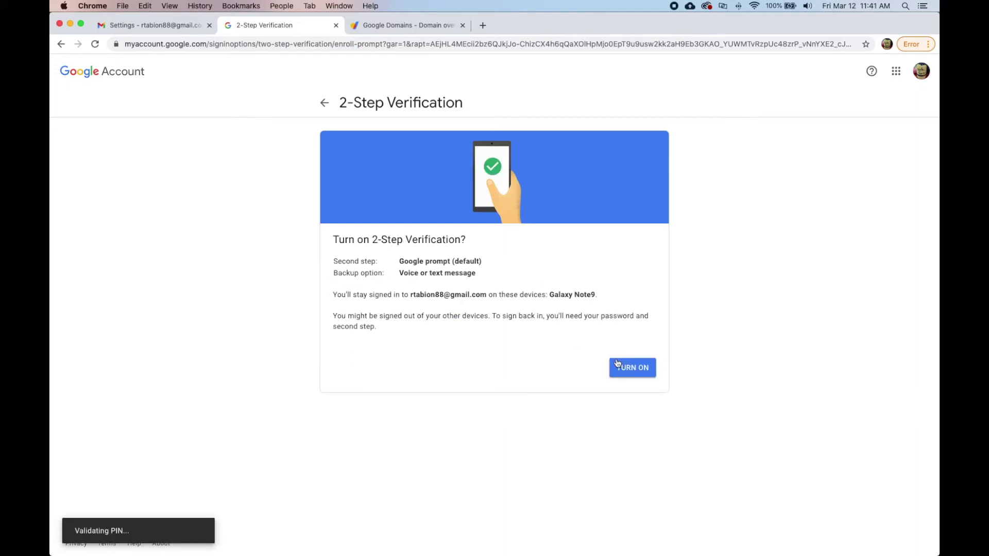
pyautogui.click(634, 370)
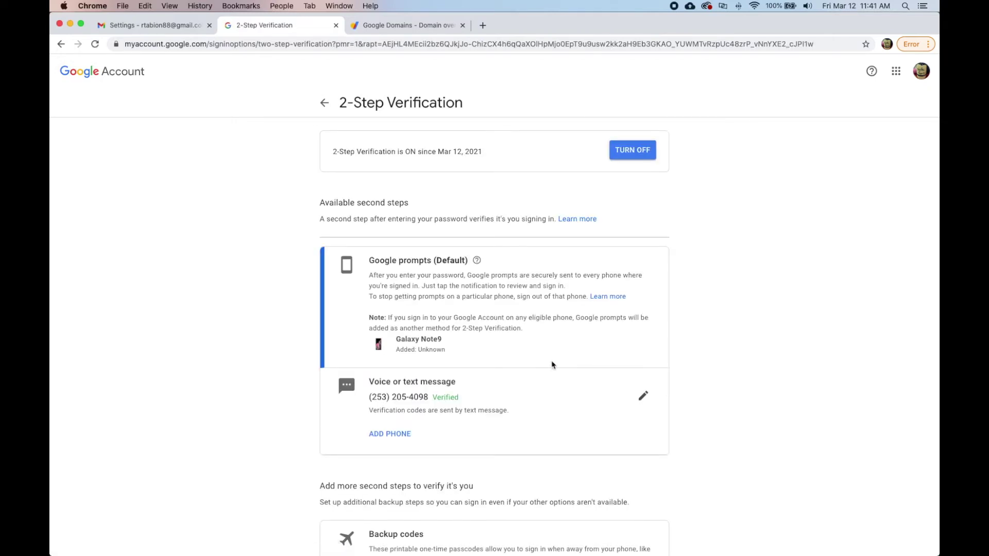
pyautogui.scroll(-5, 703, 338)
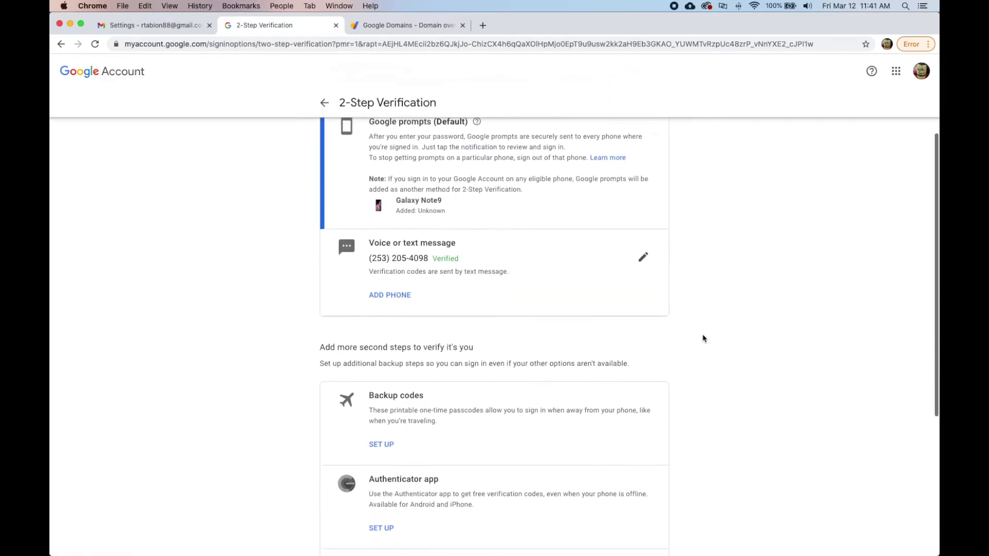
pyautogui.scroll(-8, 703, 338)
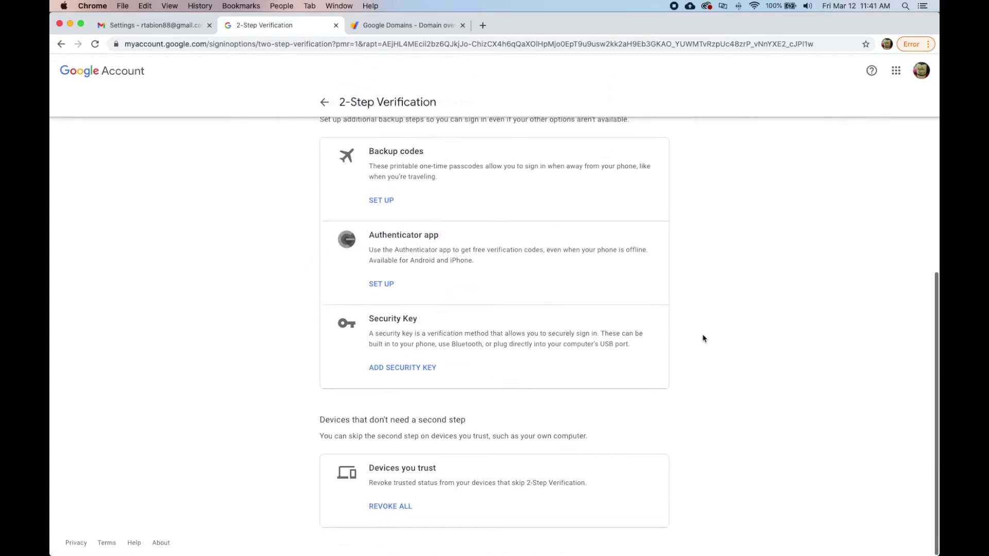
pyautogui.scroll(13, 704, 339)
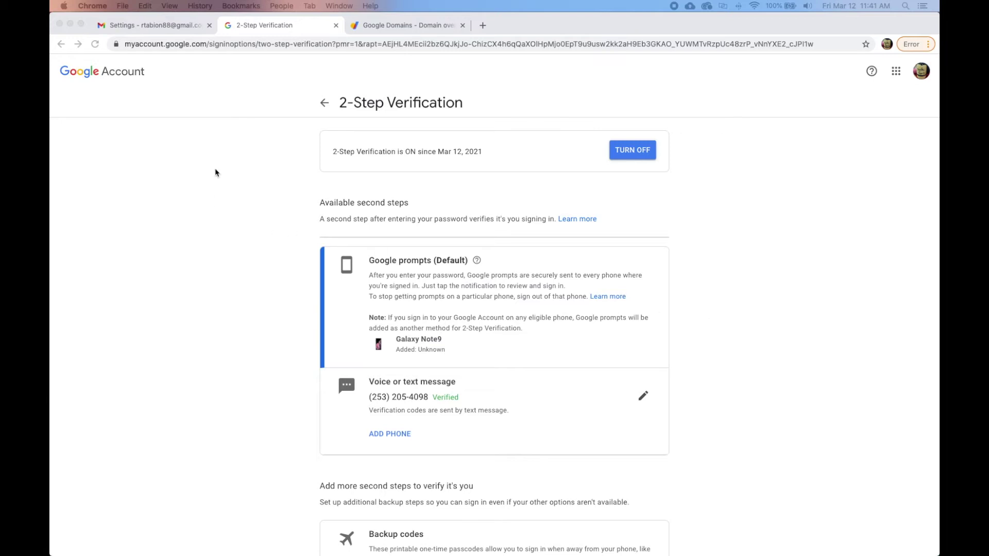
pyautogui.click(323, 106)
pyautogui.click(323, 105)
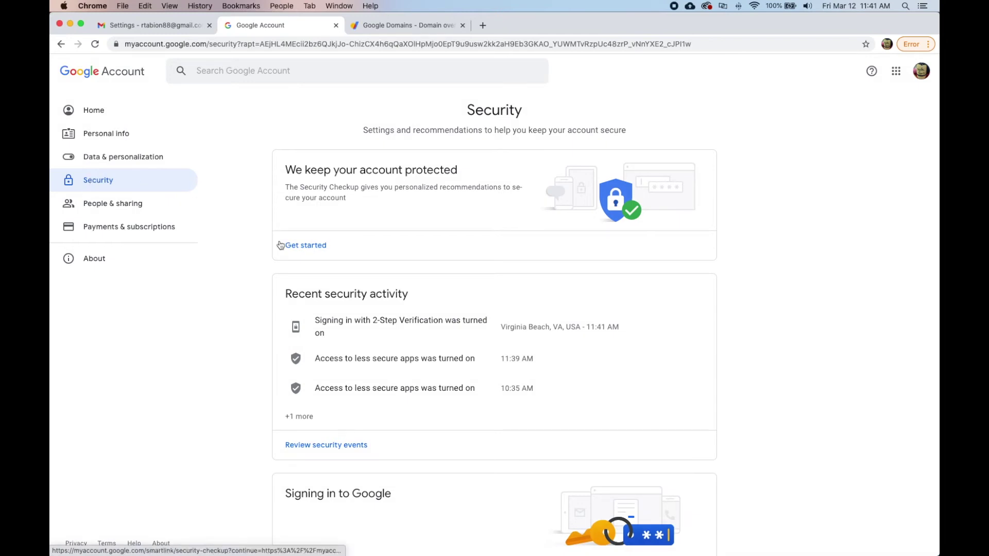
# Open App passwords under Signing in to Google, confirming with the account password
pyautogui.scroll(-3, 294, 267)
pyautogui.scroll(-1, 294, 268)
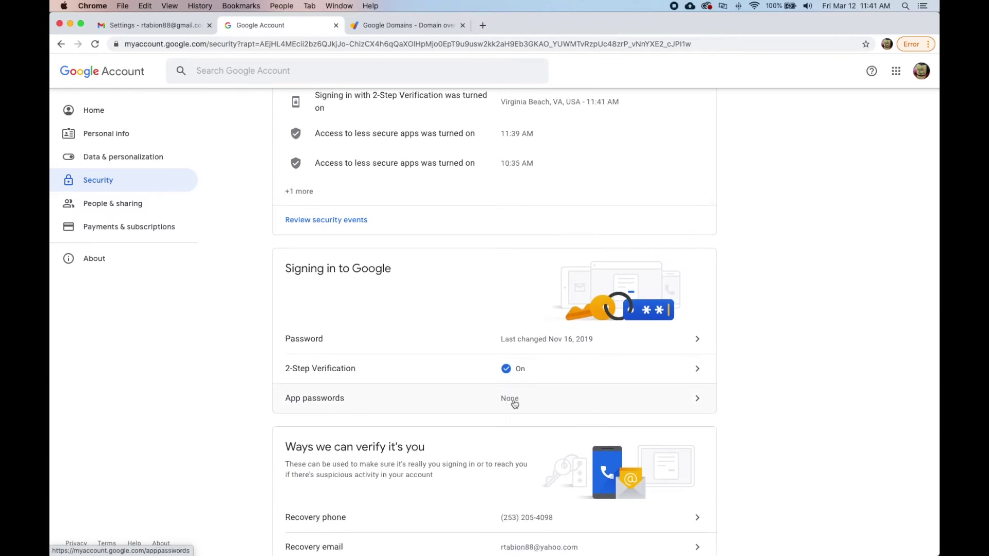
pyautogui.scroll(-1, 512, 404)
pyautogui.click(533, 343)
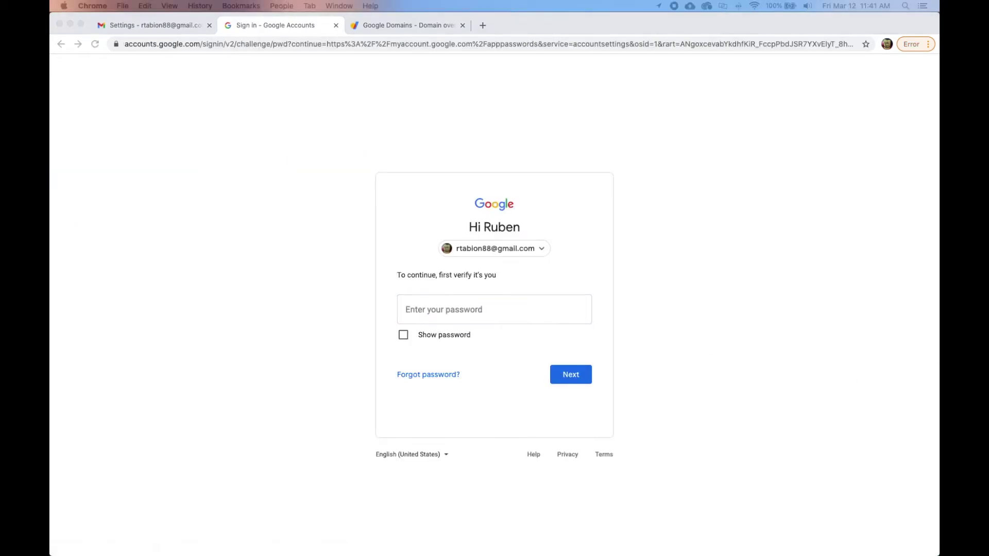
pyautogui.click(437, 317)
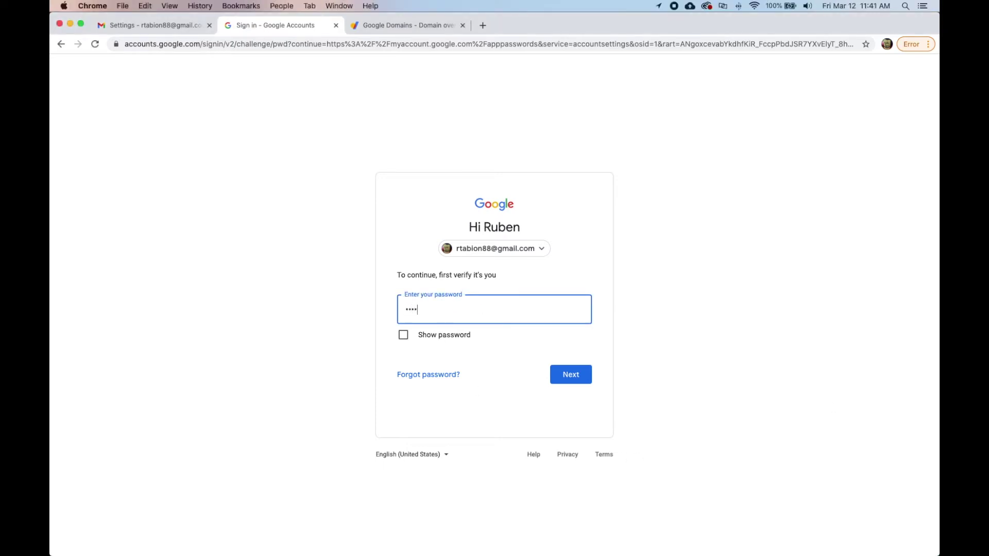
pyautogui.press('Return')
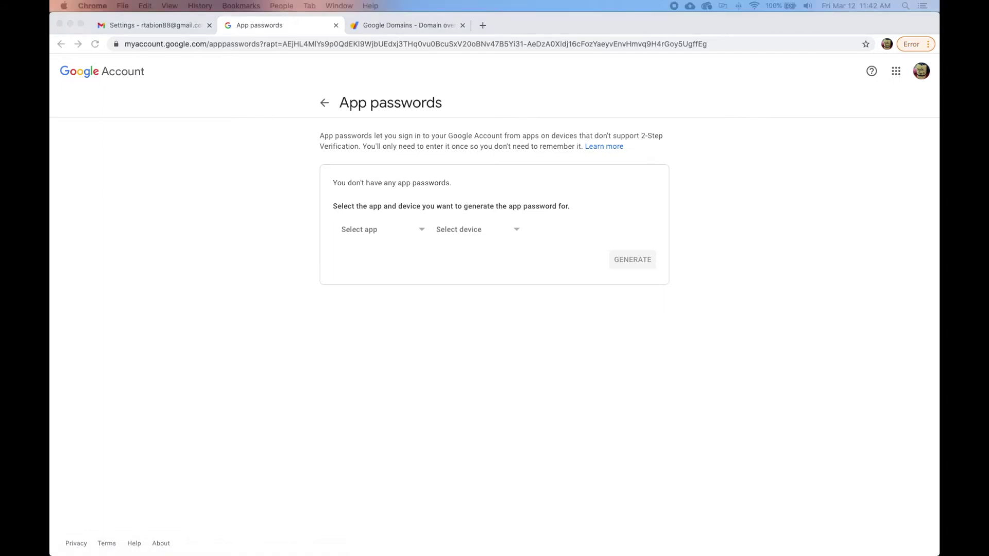
# Name a custom app password advancedpipeliningtech.com, copying the domain from Google Domains
pyautogui.click(393, 245)
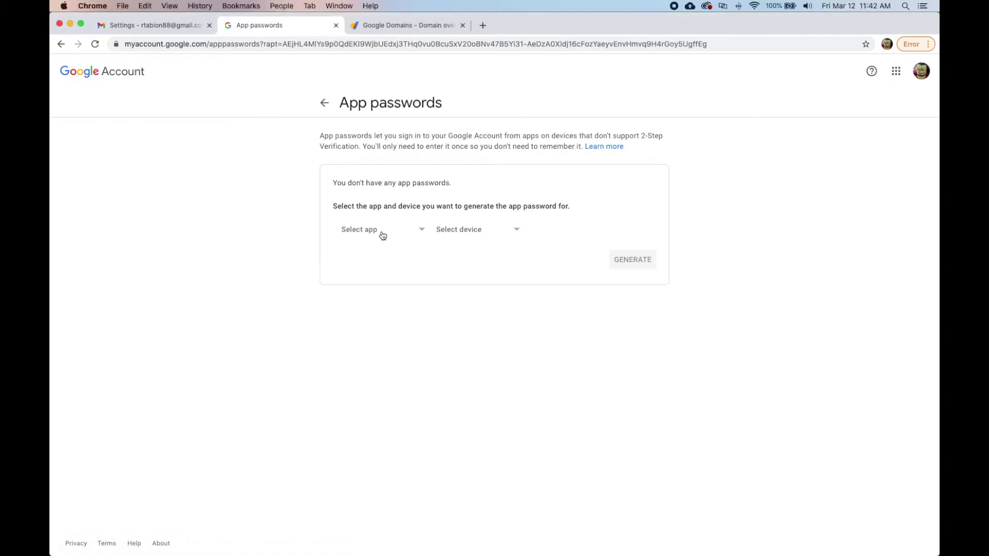
pyautogui.click(382, 236)
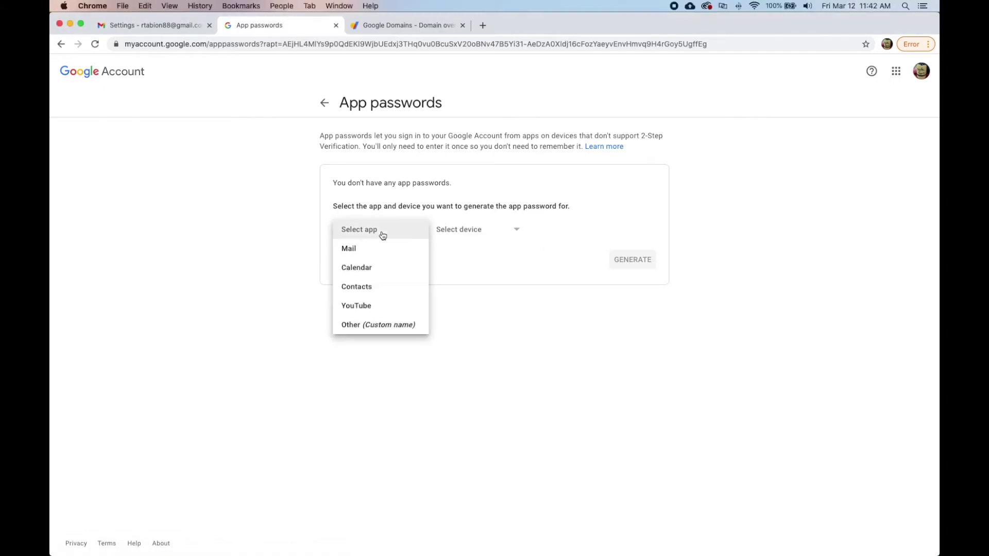
pyautogui.click(355, 325)
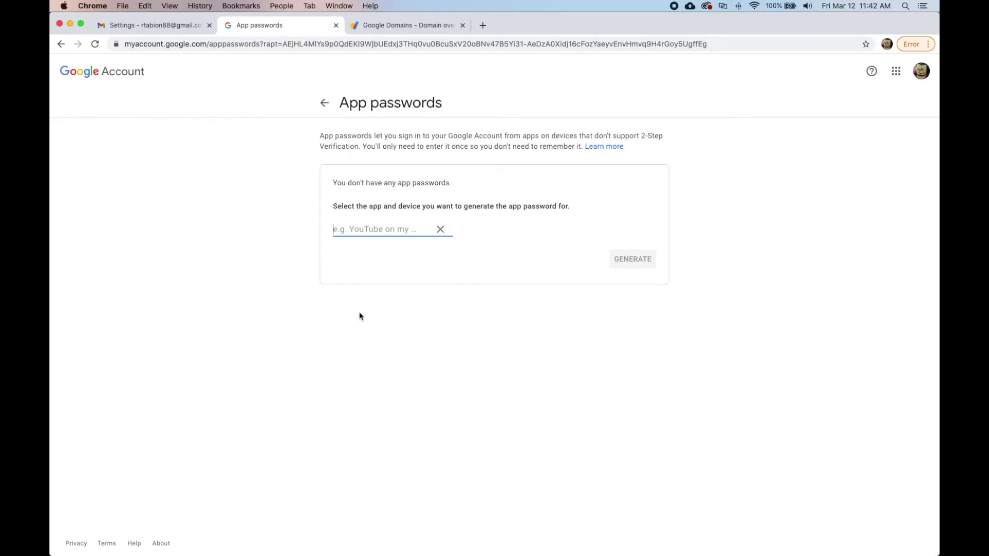
pyautogui.click(407, 26)
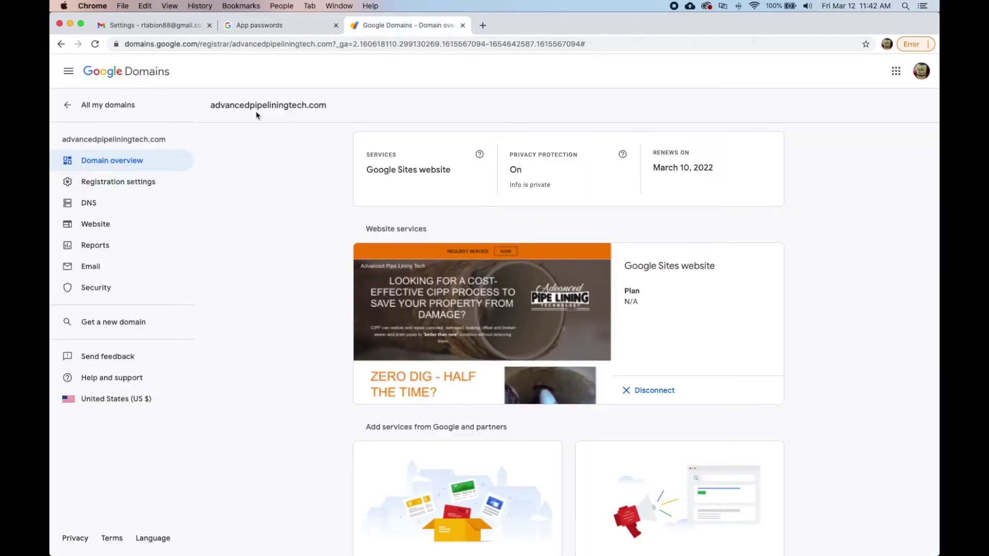
pyautogui.moveTo(212, 106); pyautogui.dragTo(329, 108)
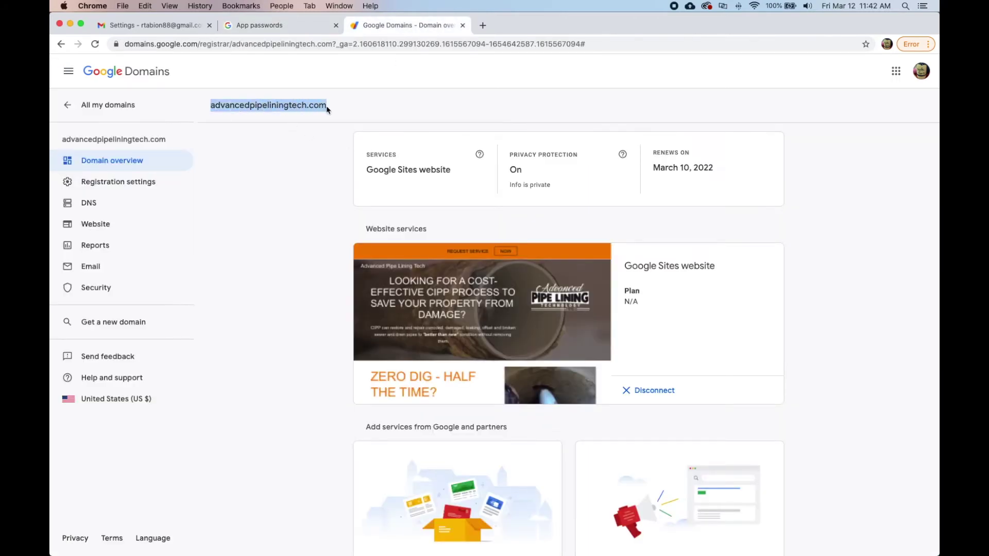
pyautogui.rightClick(315, 107)
pyautogui.click(320, 130)
pyautogui.click(287, 27)
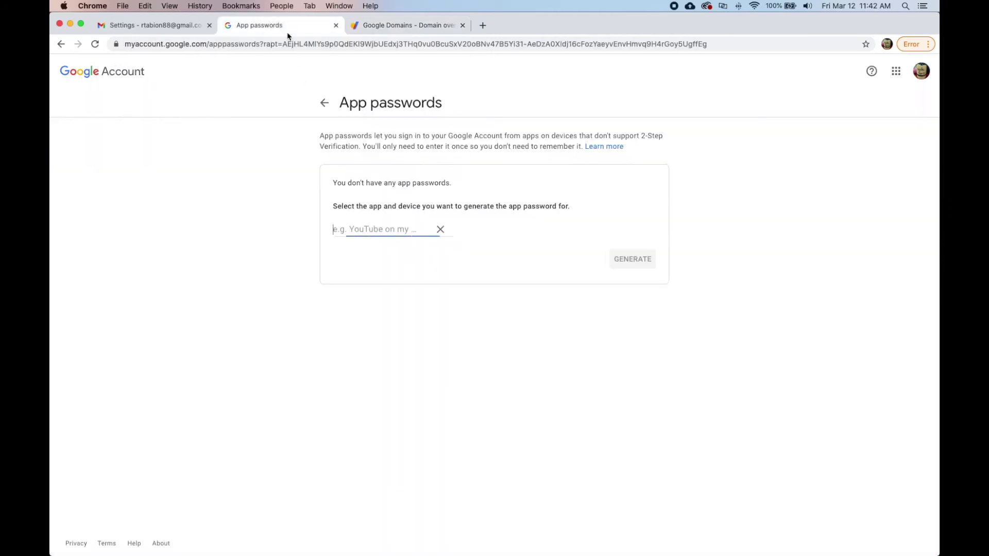
pyautogui.rightClick(381, 235)
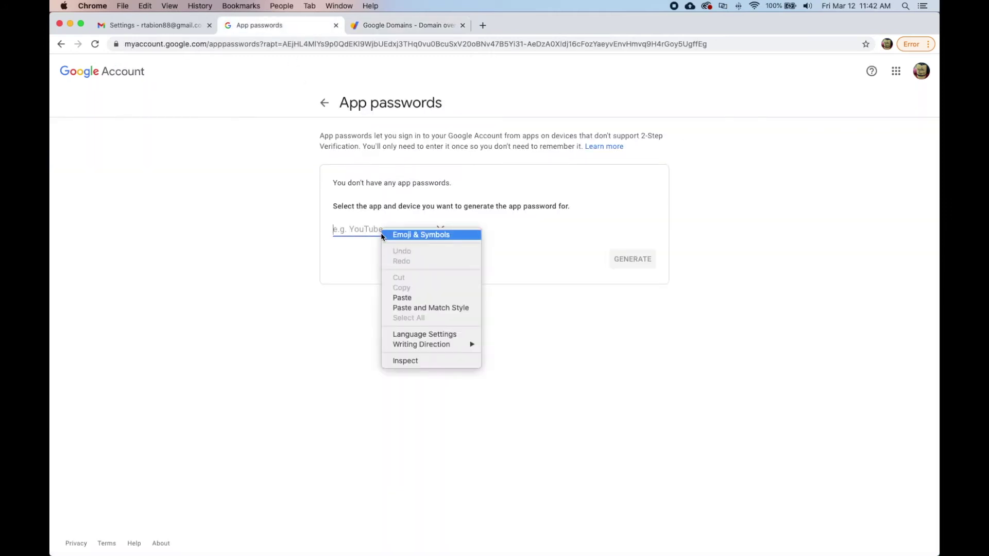
pyautogui.click(402, 297)
# Generate the app password, copy it, and close the generated-password notice
pyautogui.click(653, 261)
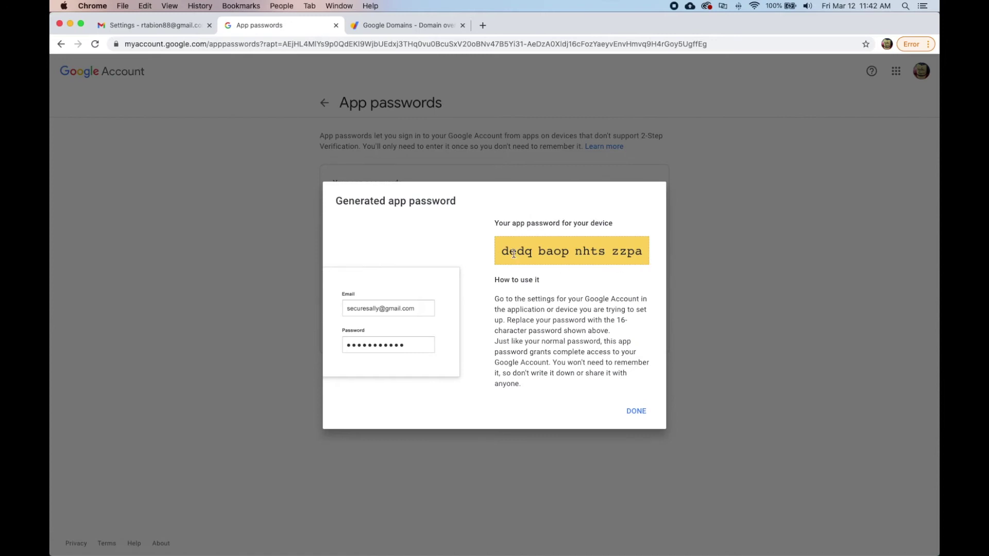
pyautogui.moveTo(503, 251); pyautogui.dragTo(646, 252)
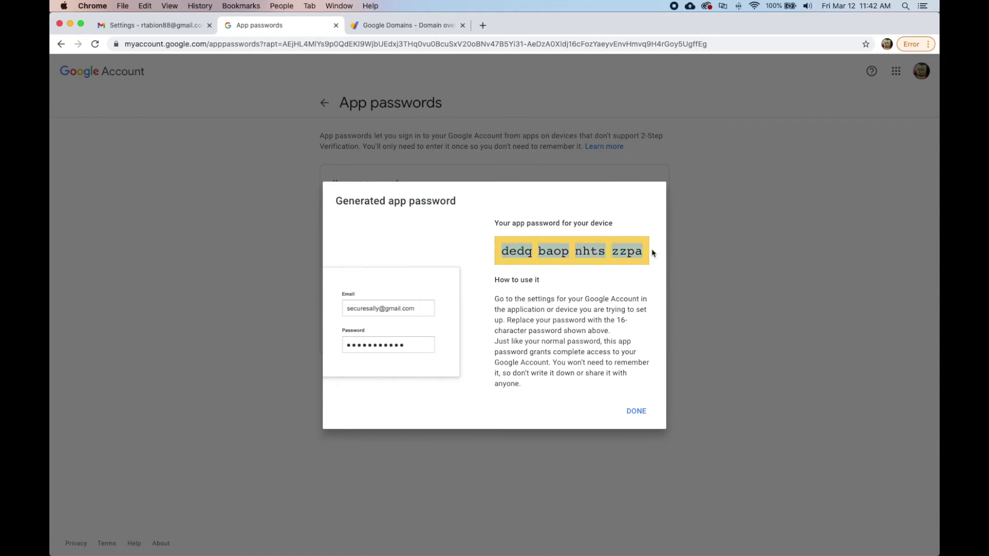
pyautogui.press('super+c')
pyautogui.press('super+Tab')
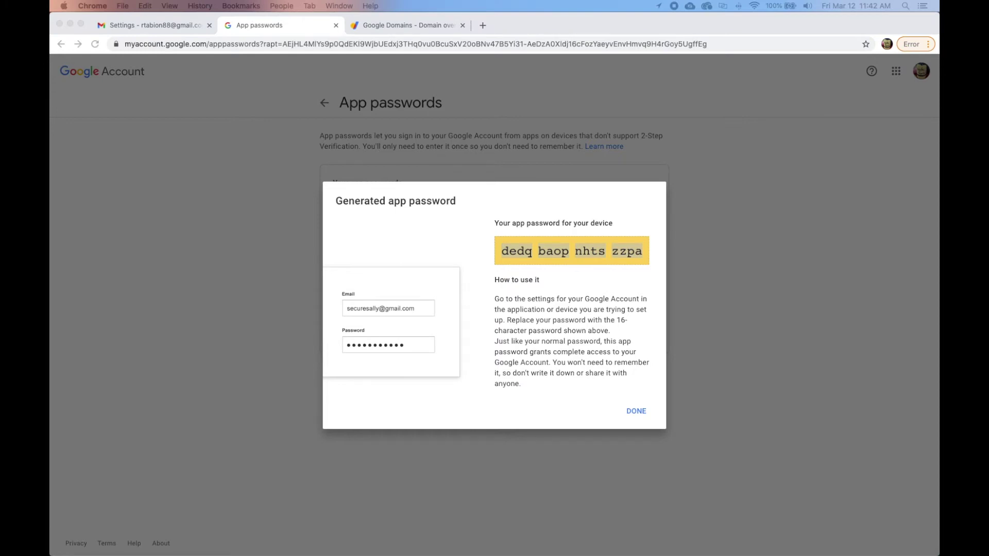
pyautogui.click(643, 412)
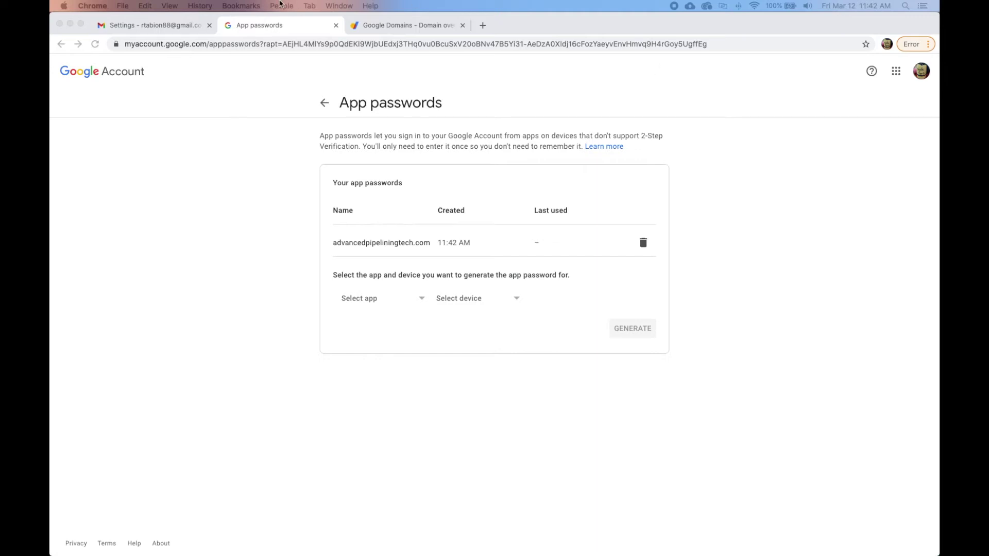
pyautogui.click(170, 27)
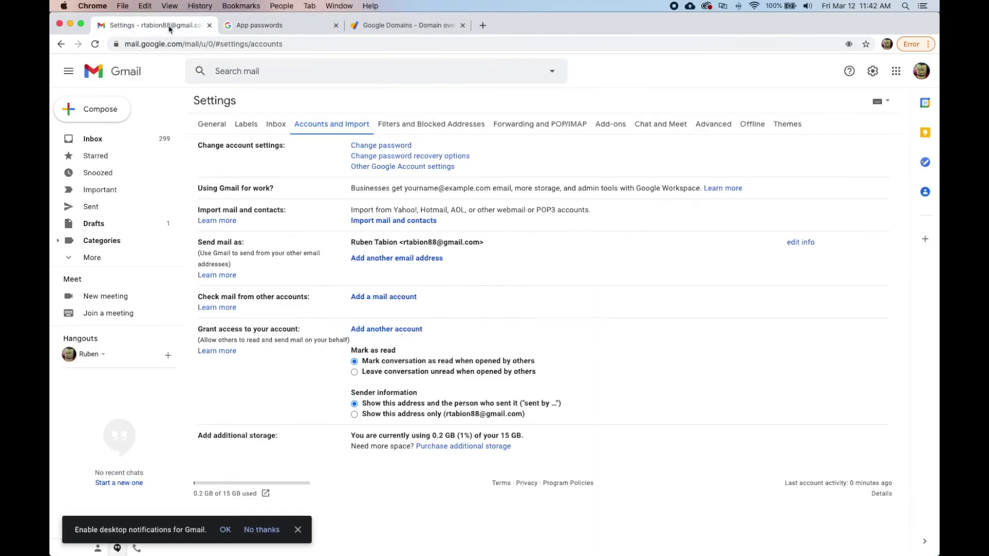
# Add the custom-domain address as a send-as alias with SMTP server smtp.gmail.com on port 587
pyautogui.click(389, 260)
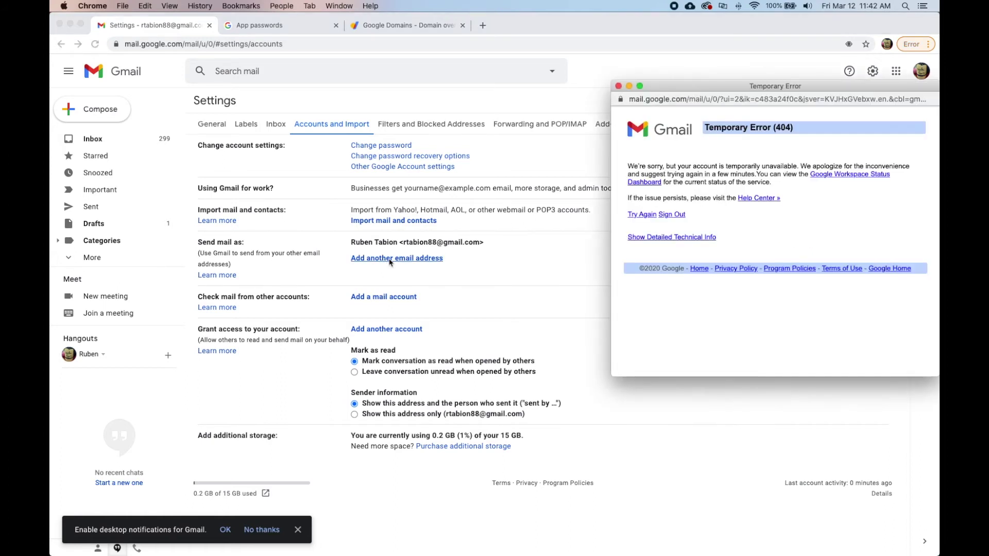
pyautogui.click(642, 215)
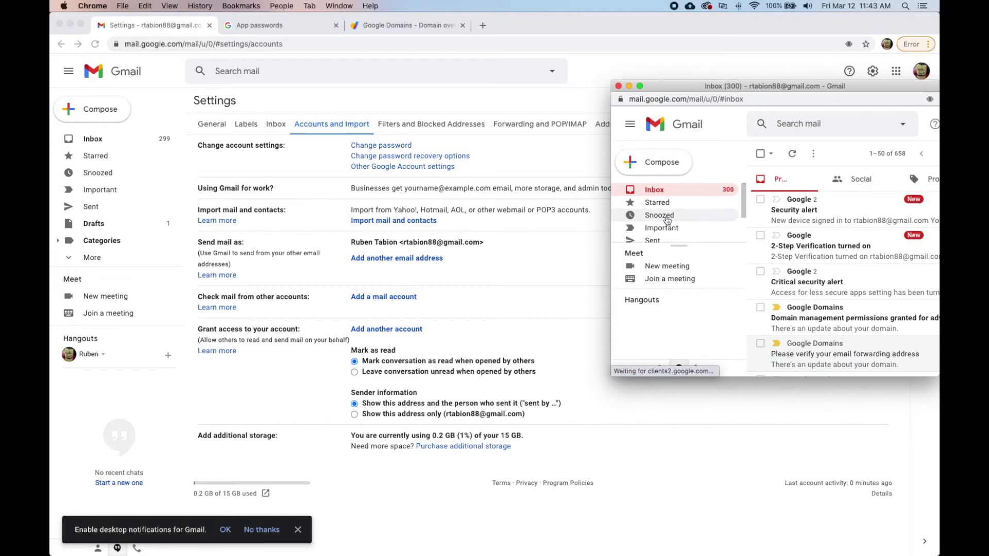
pyautogui.click(618, 86)
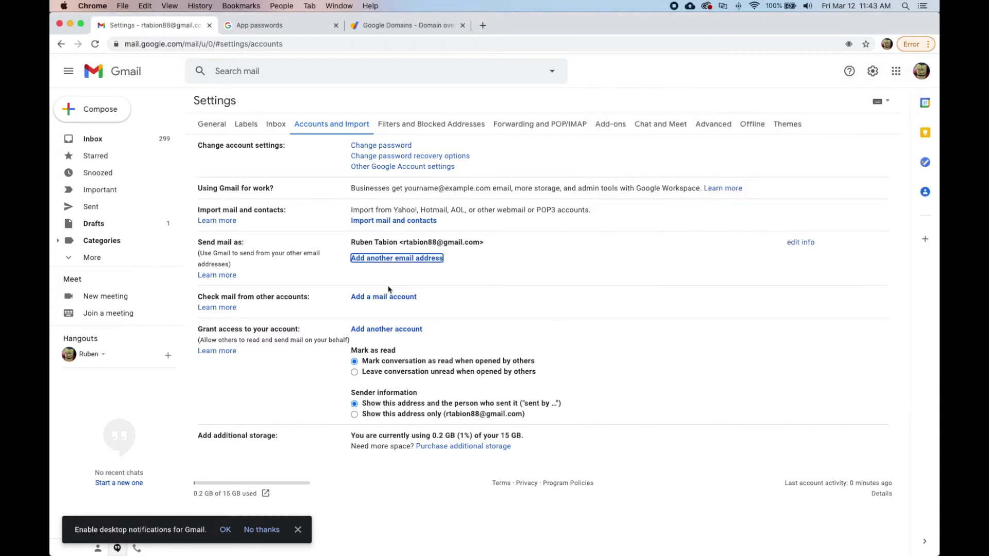
pyautogui.click(387, 258)
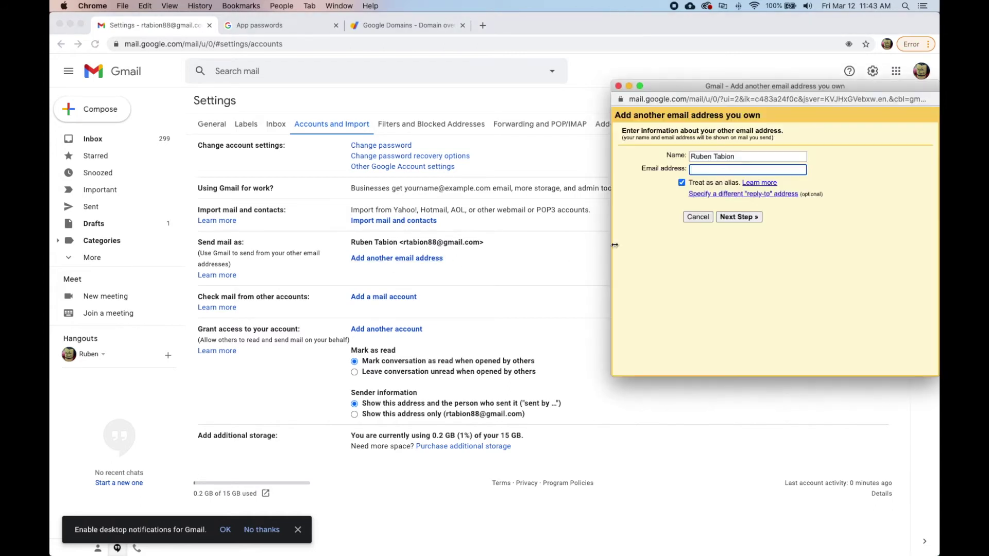
pyautogui.click(705, 170)
pyautogui.click(705, 188)
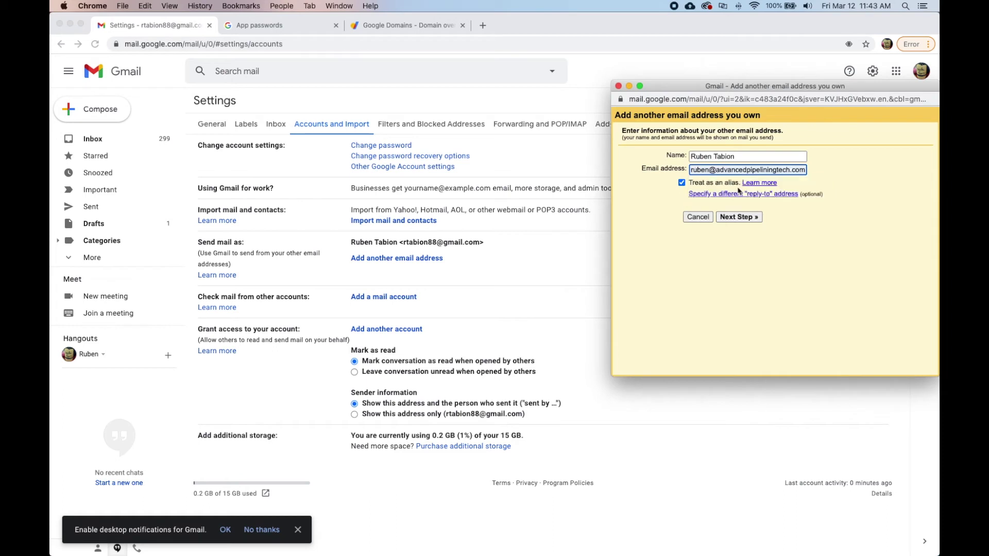
pyautogui.click(737, 217)
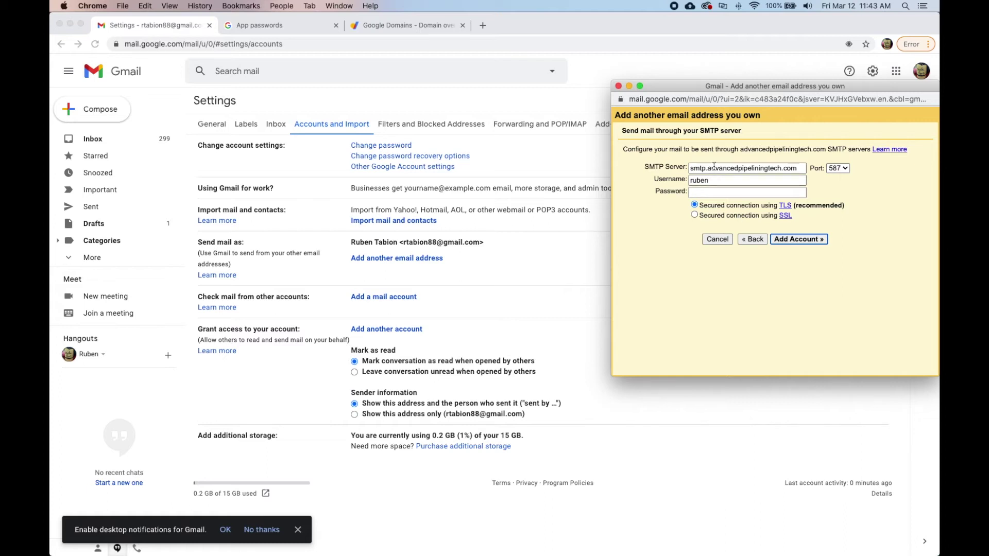
pyautogui.moveTo(707, 168); pyautogui.dragTo(784, 168)
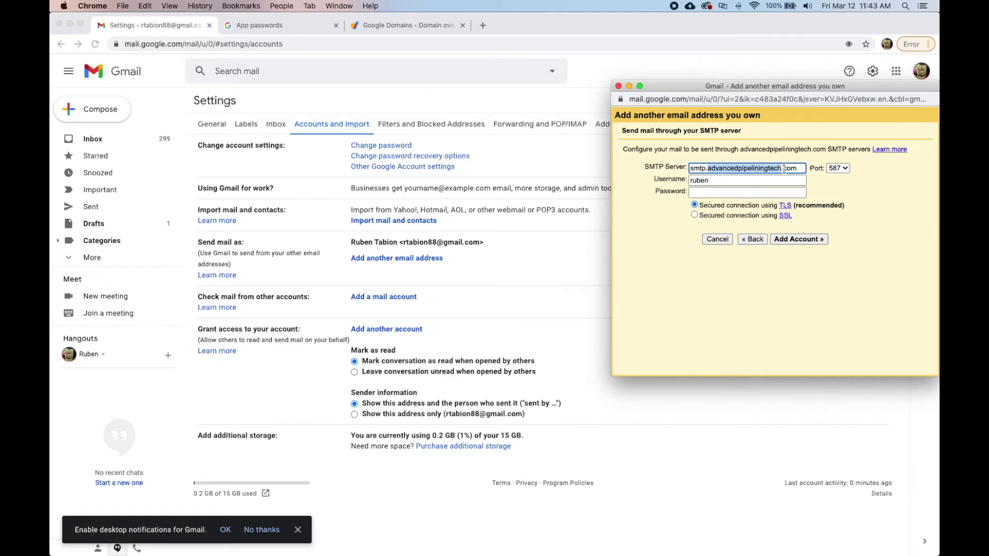
pyautogui.write('gmail')
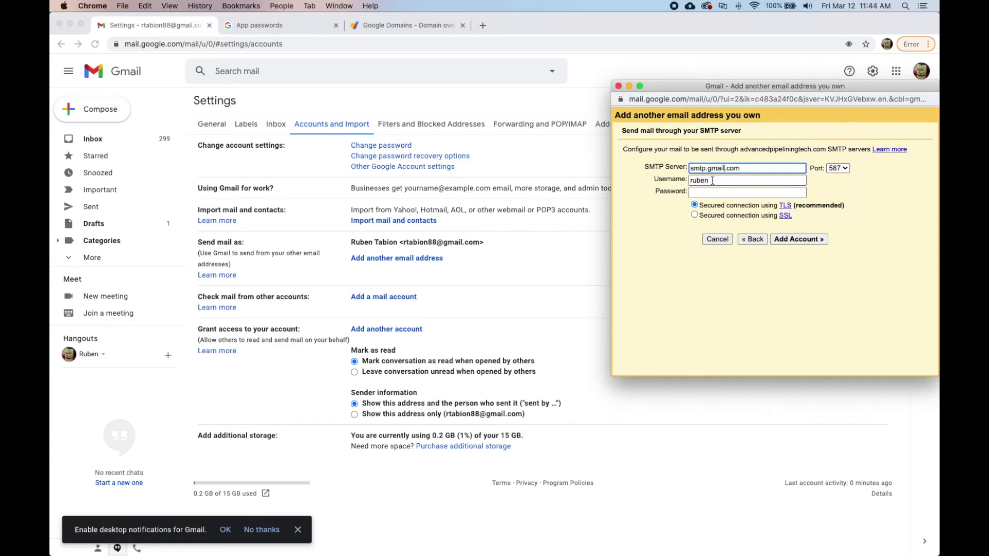
# Copy the Gmail account user name into the SMTP Username field
pyautogui.click(712, 180)
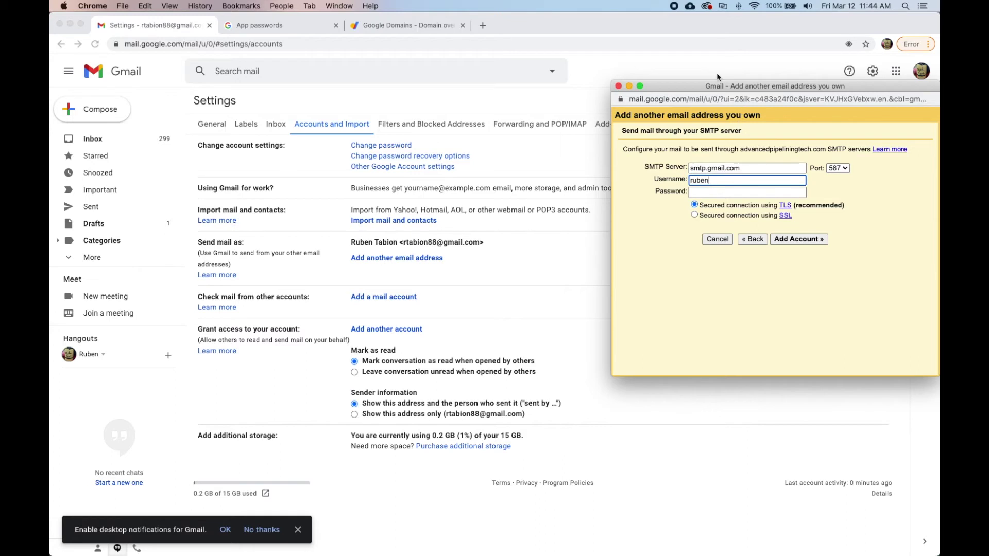
pyautogui.click(734, 28)
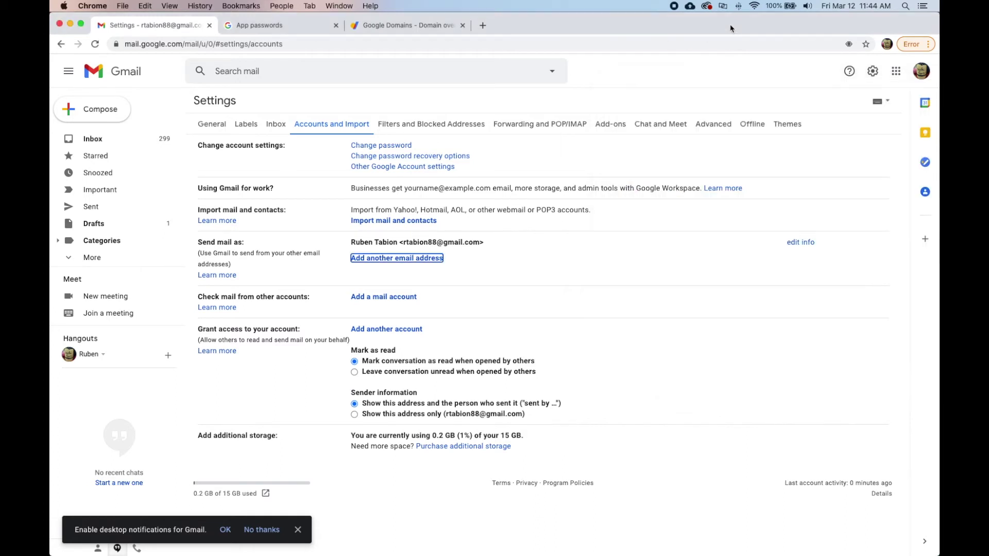
pyautogui.moveTo(734, 28); pyautogui.dragTo(668, 28)
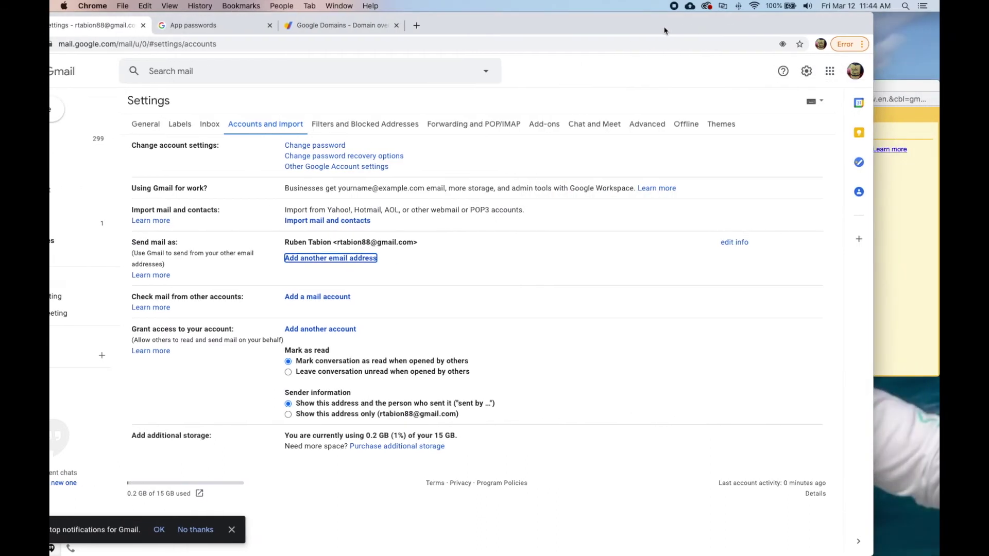
pyautogui.click(853, 75)
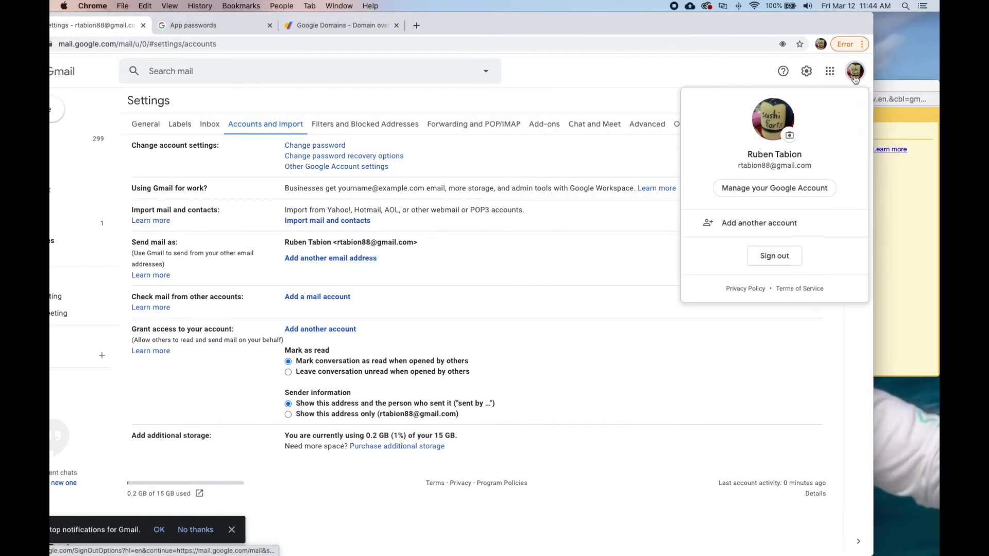
pyautogui.doubleClick(769, 165)
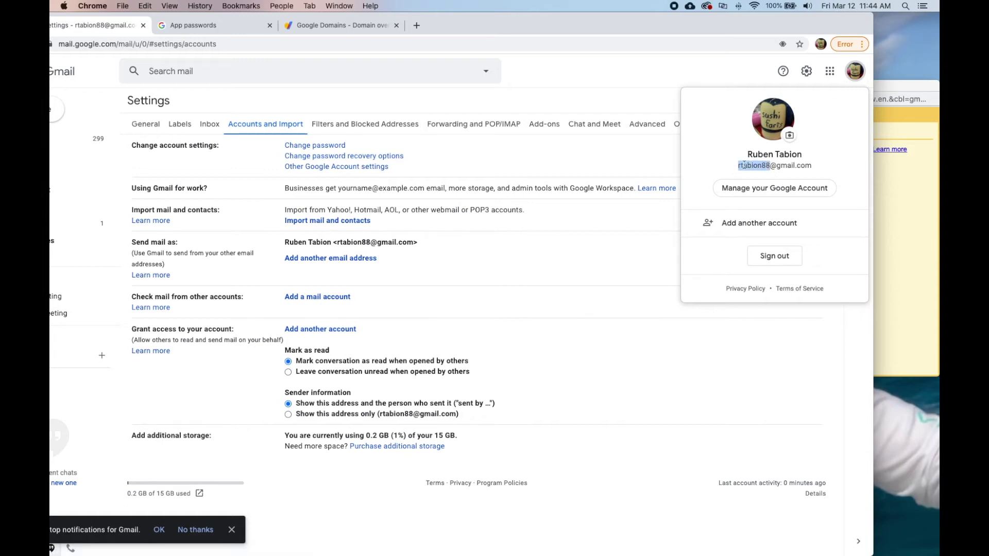
pyautogui.rightClick(744, 165)
pyautogui.click(753, 187)
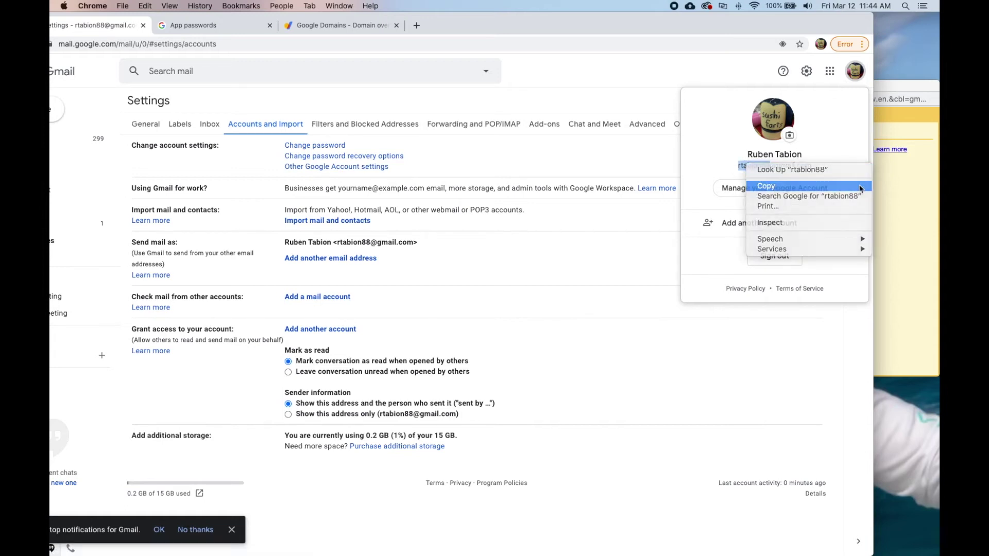
pyautogui.press('super+grave')
pyautogui.doubleClick(715, 180)
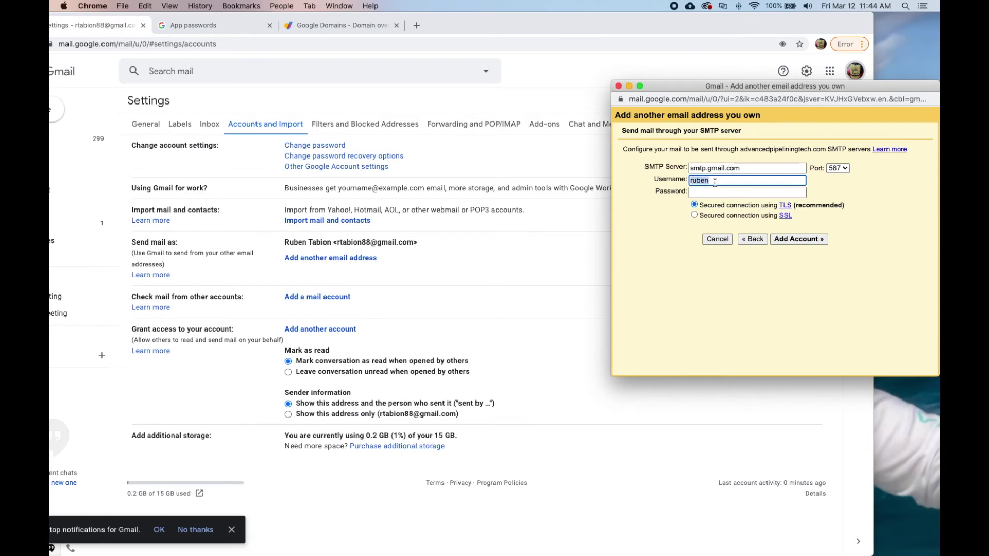
pyautogui.press('super+v')
# Paste the generated app password into Password and add the account
pyautogui.press('super+Tab')
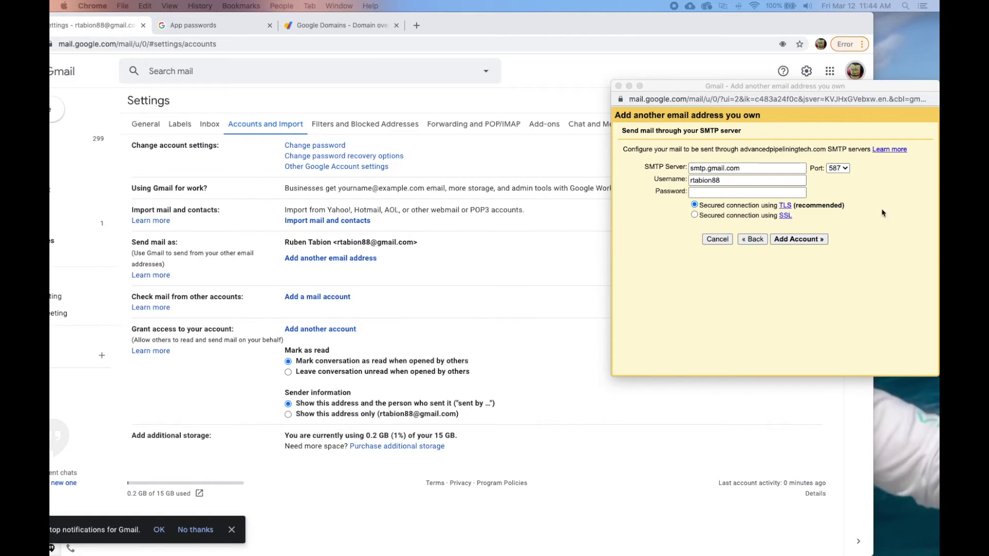
pyautogui.click(723, 200)
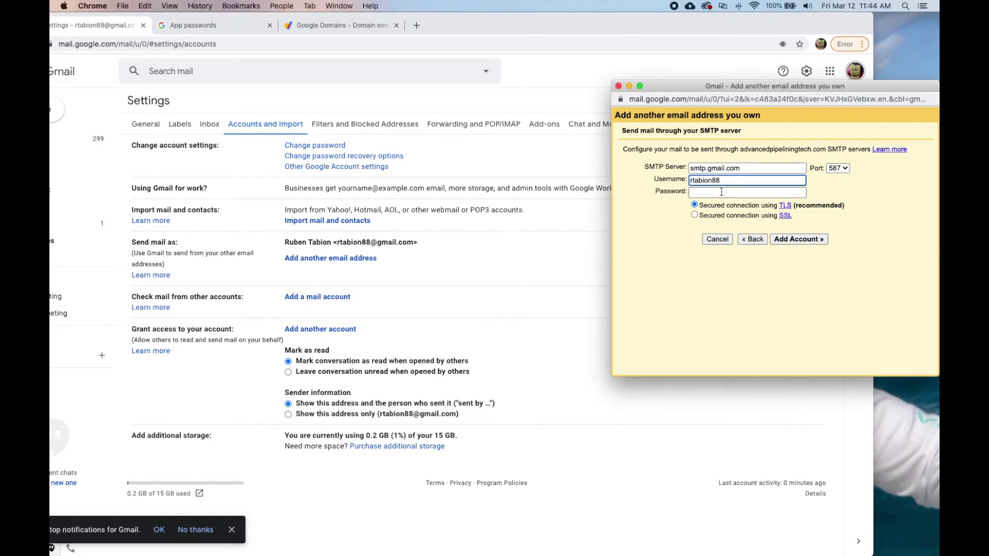
pyautogui.click(722, 192)
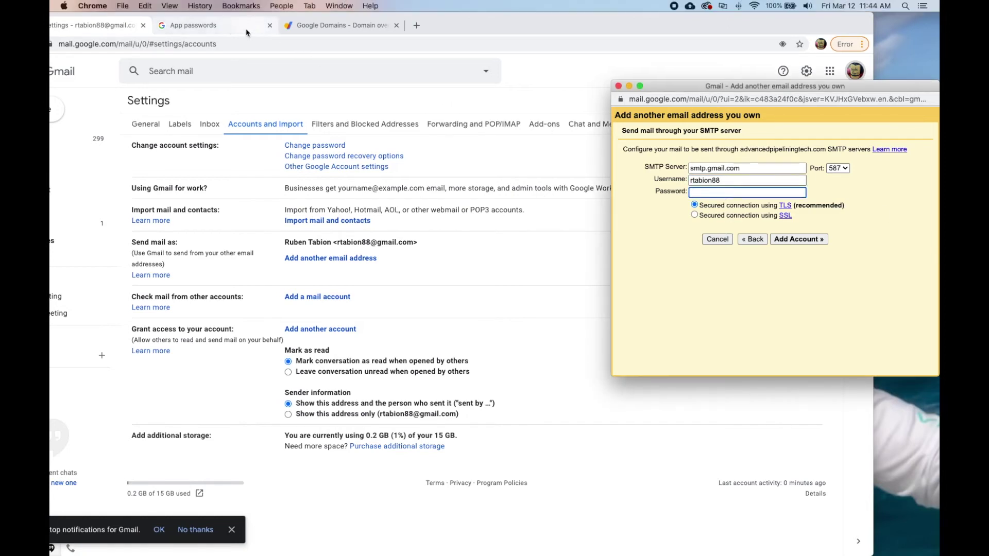
pyautogui.click(229, 29)
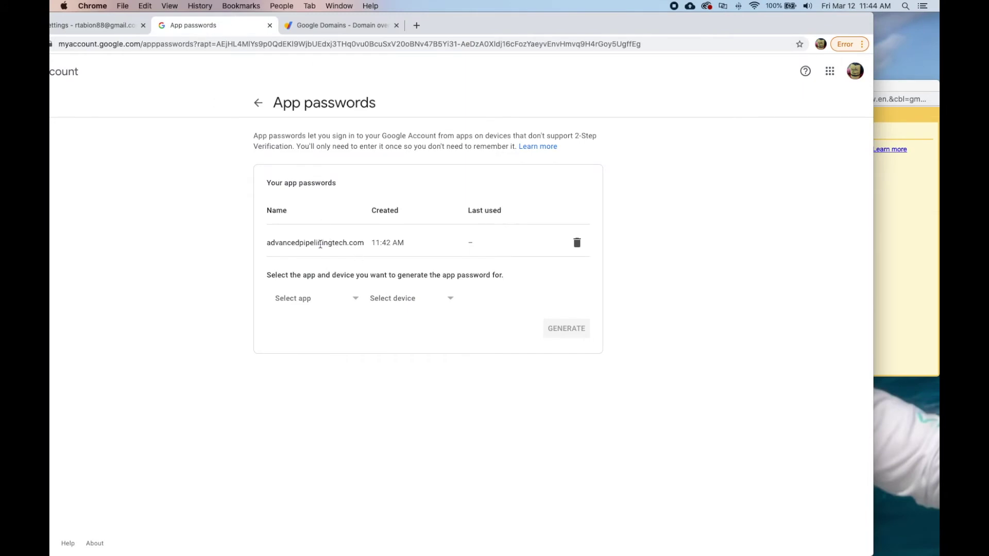
pyautogui.click(103, 29)
pyautogui.click(907, 107)
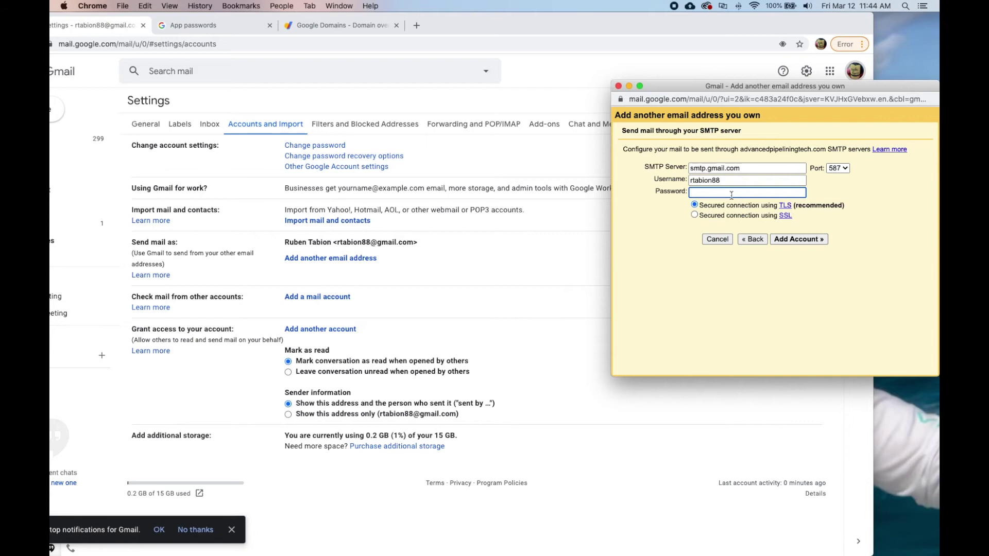
pyautogui.press('super+v')
pyautogui.click(798, 239)
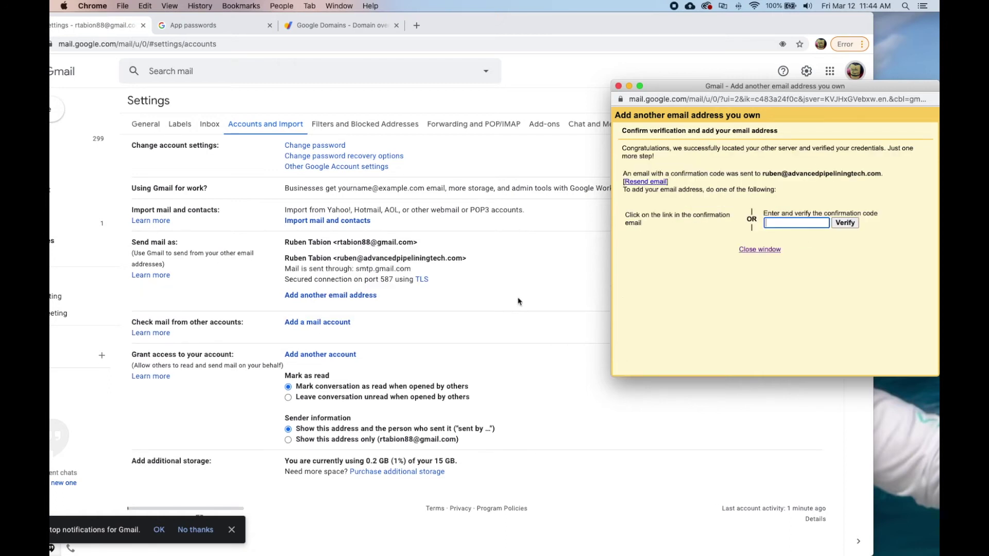
# Copy the verification code from Gmail's confirmation email in the inbox
pyautogui.moveTo(508, 22); pyautogui.dragTo(576, 12)
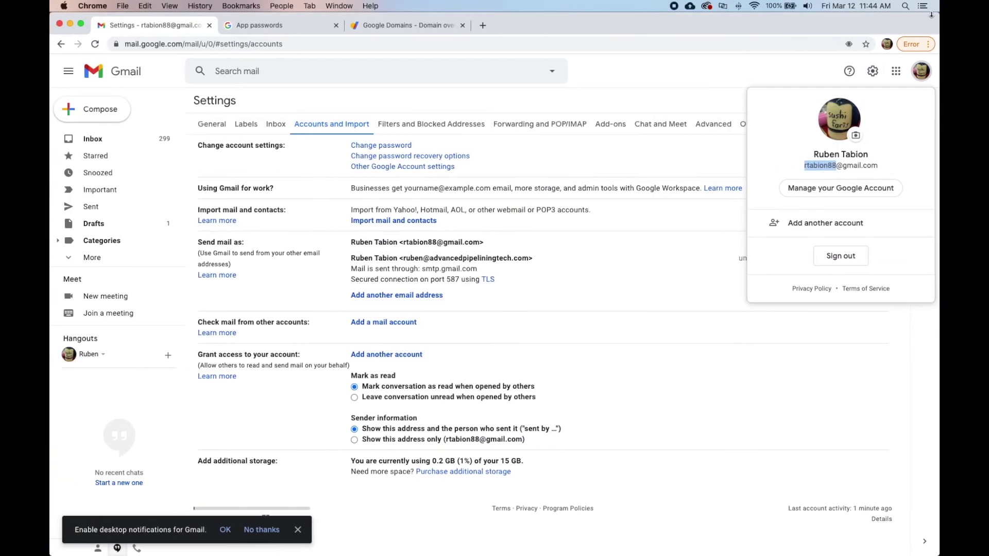
pyautogui.moveTo(938, 20); pyautogui.dragTo(749, 20)
pyautogui.click(819, 88)
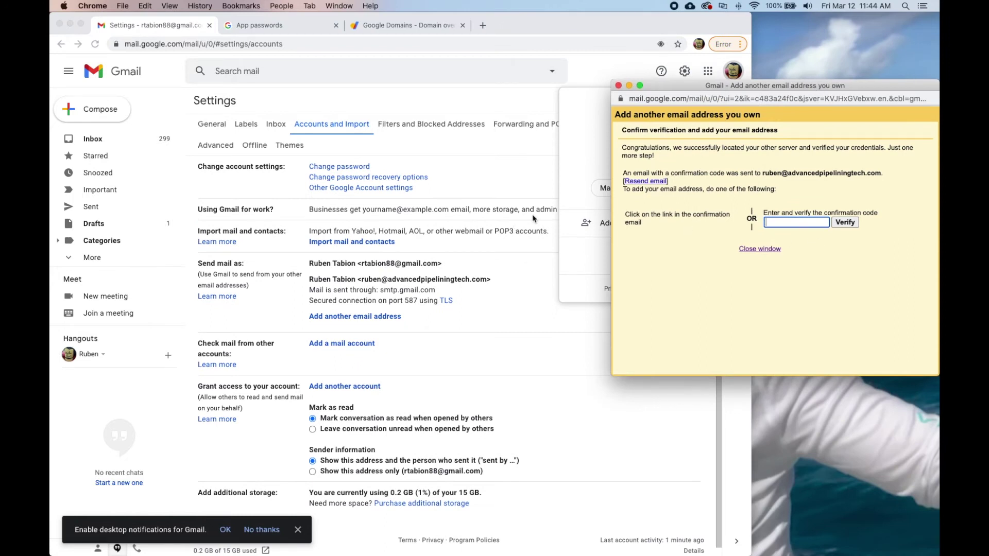
pyautogui.click(95, 142)
pyautogui.click(93, 141)
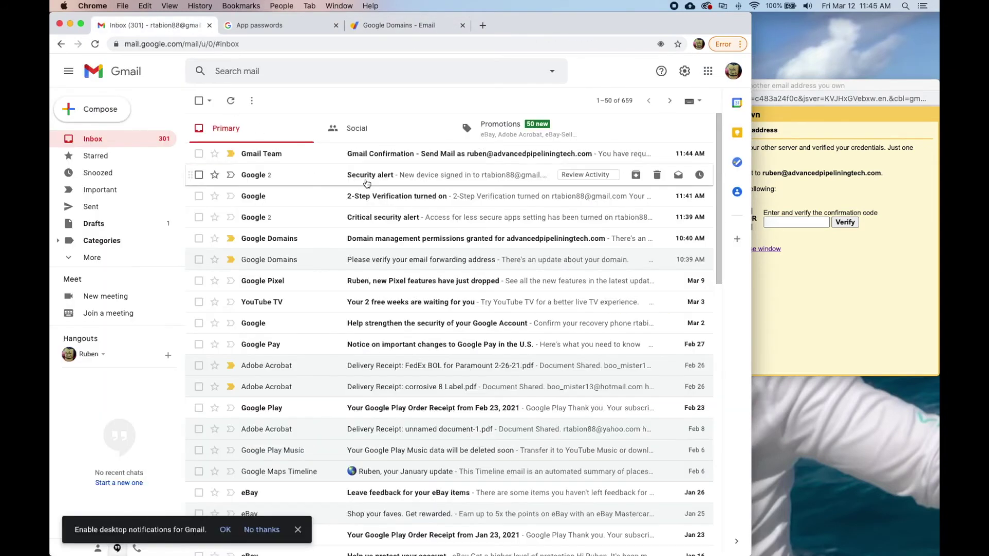
pyautogui.click(435, 155)
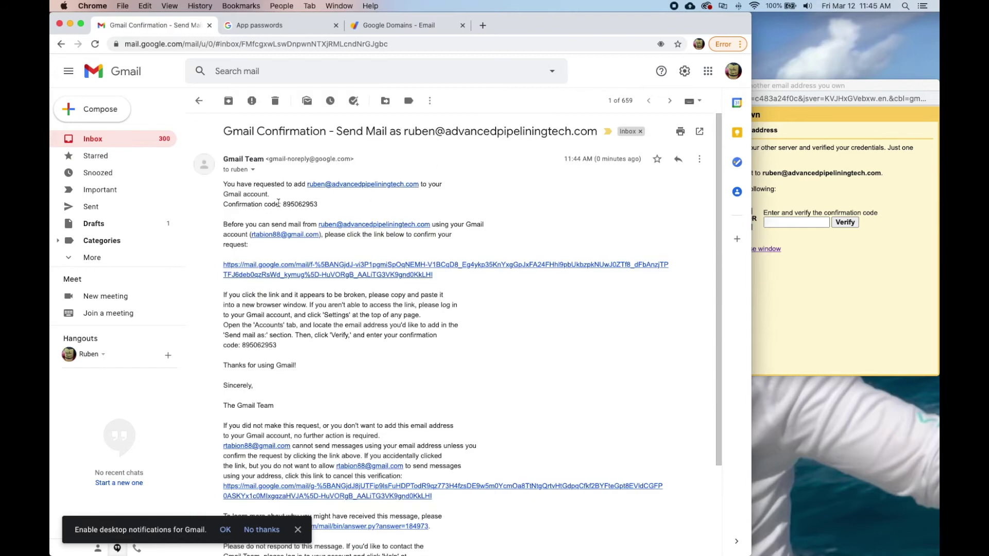
pyautogui.moveTo(284, 204); pyautogui.dragTo(316, 205)
pyautogui.rightClick(315, 205)
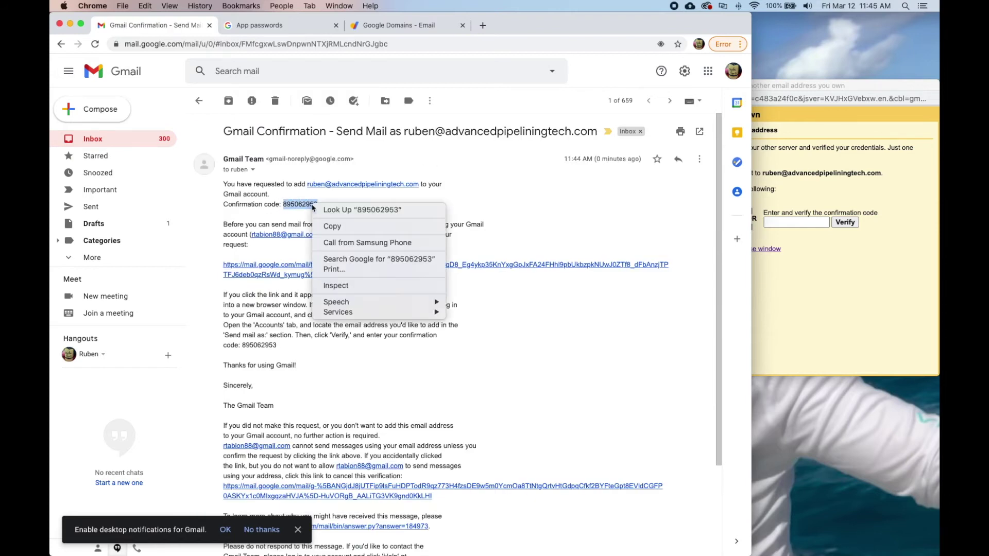
pyautogui.click(331, 227)
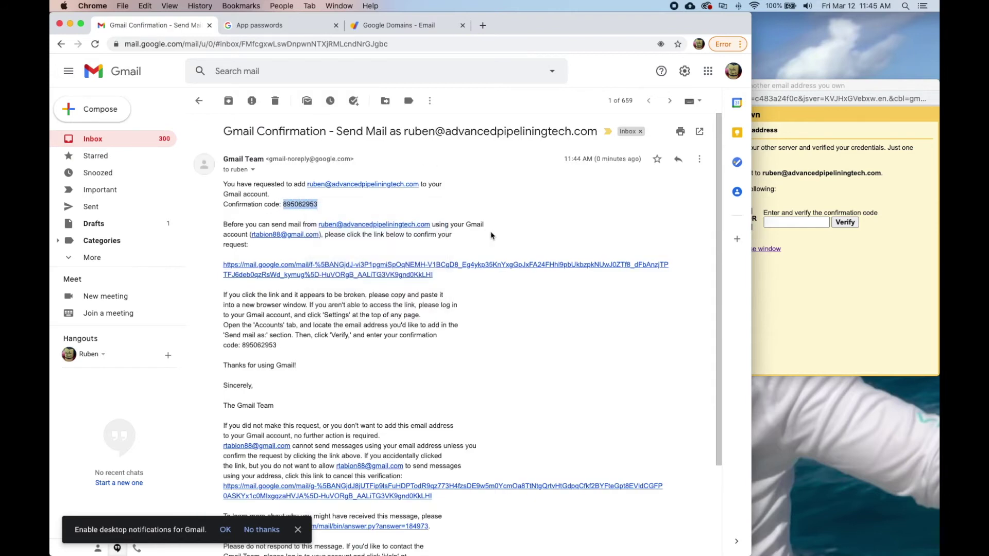
# Paste the confirmation code into the add-address popup and verify it
pyautogui.click(802, 224)
pyautogui.rightClick(802, 224)
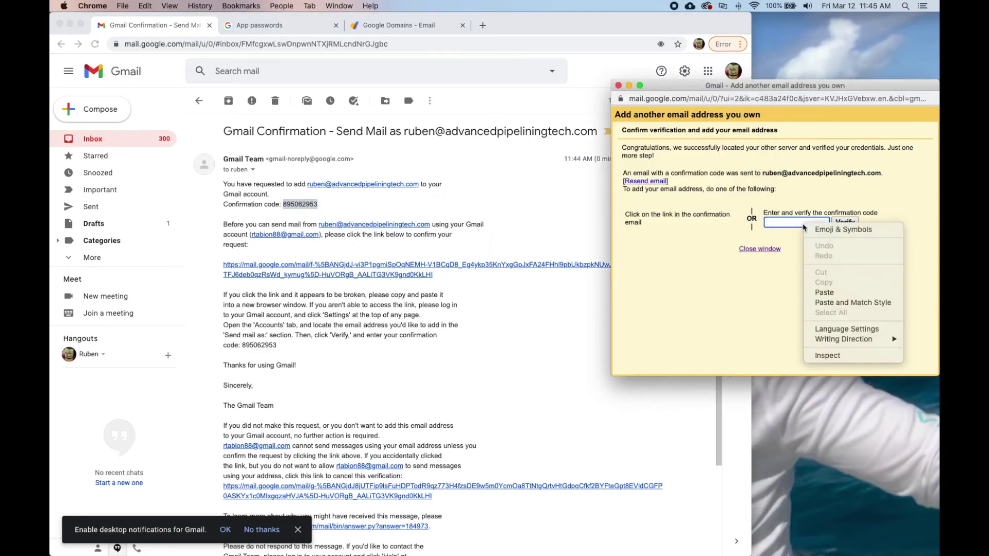
pyautogui.click(825, 293)
pyautogui.click(846, 223)
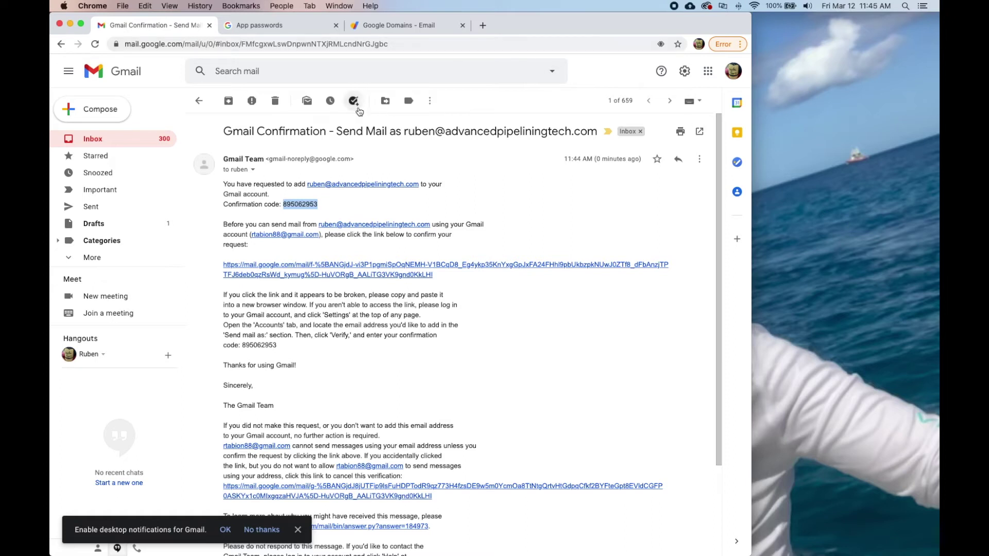
# Refresh Gmail and go to the full settings page via Quick settings
pyautogui.click(94, 43)
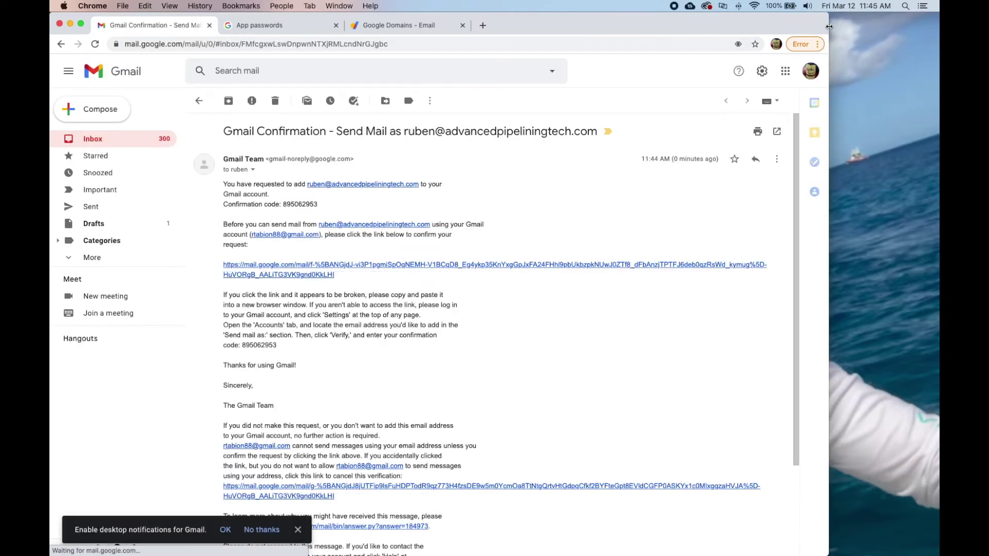
pyautogui.click(764, 72)
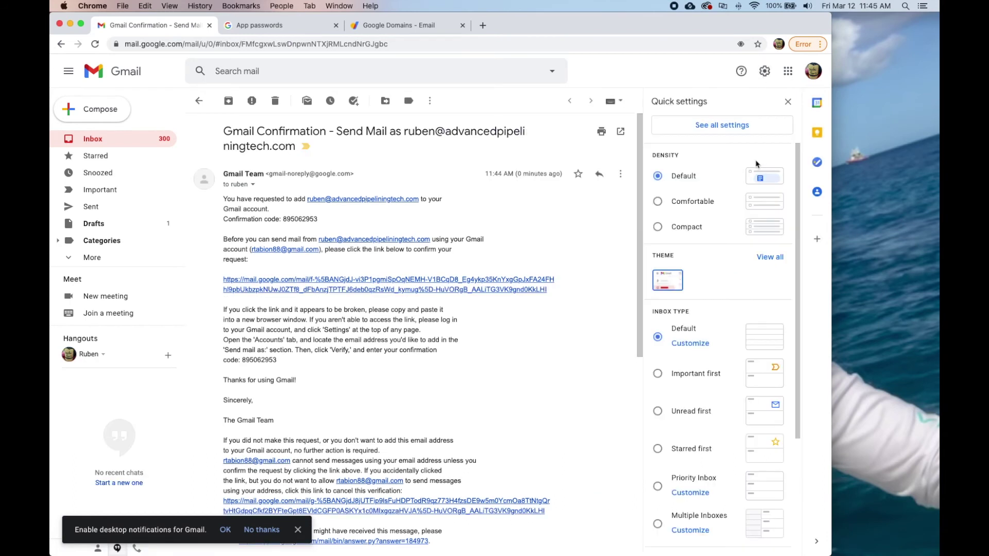
pyautogui.click(721, 126)
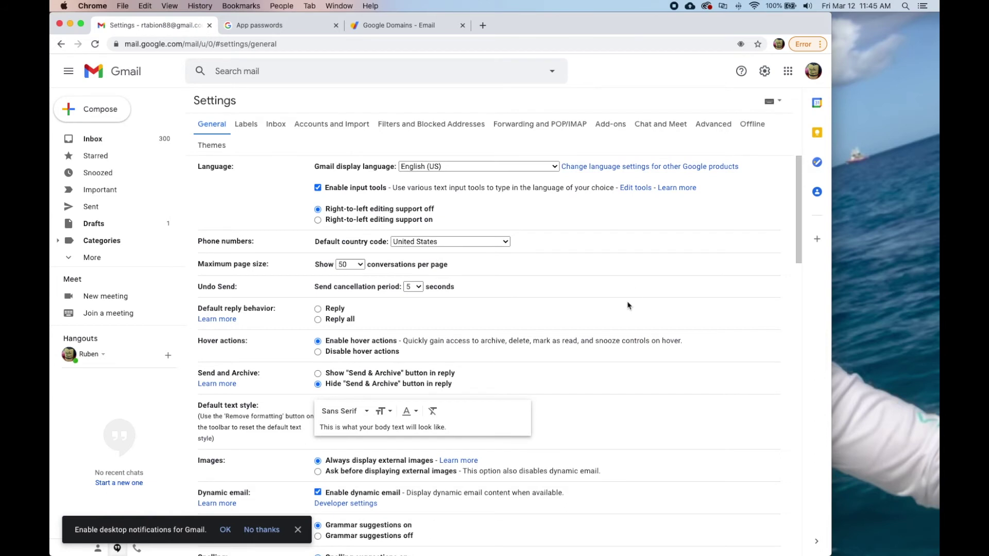
# In Accounts and Import, make the custom-domain address the default send-as address
pyautogui.scroll(-10, 628, 305)
pyautogui.scroll(-8, 628, 304)
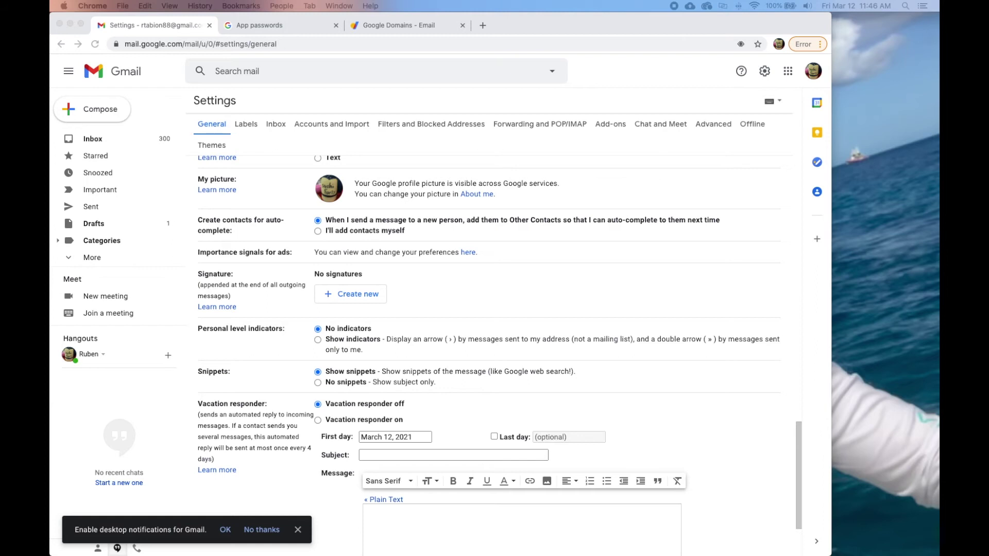
pyautogui.click(329, 125)
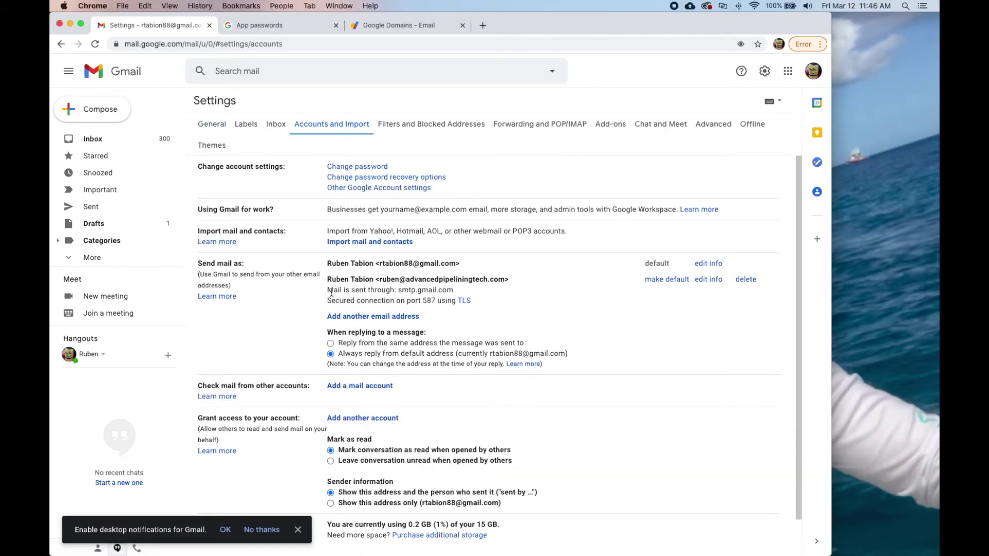
pyautogui.moveTo(218, 266); pyautogui.dragTo(242, 265)
pyautogui.click(658, 282)
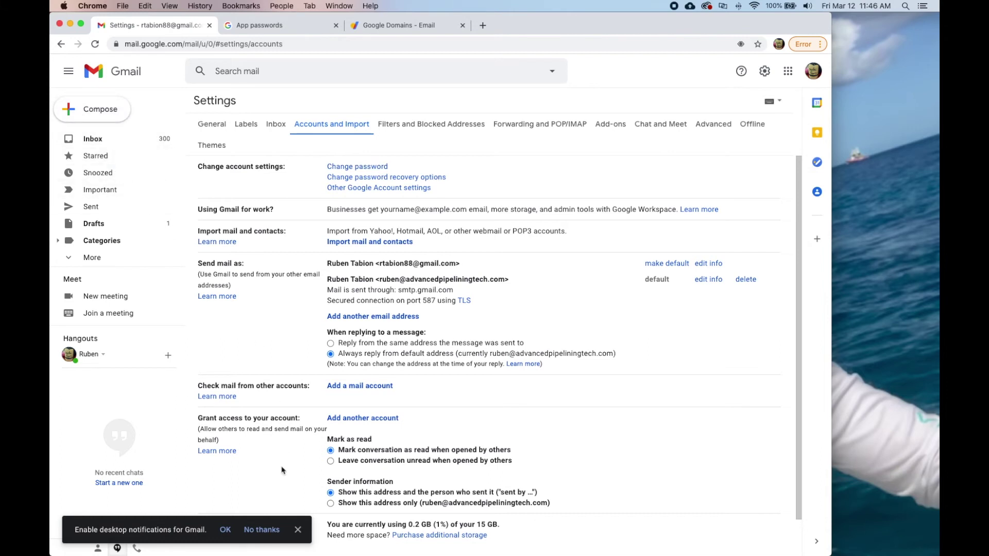
# Allow Gmail desktop notifications in the browser and dismiss the notifications-enabled bar
pyautogui.click(225, 530)
pyautogui.scroll(-2, 232, 463)
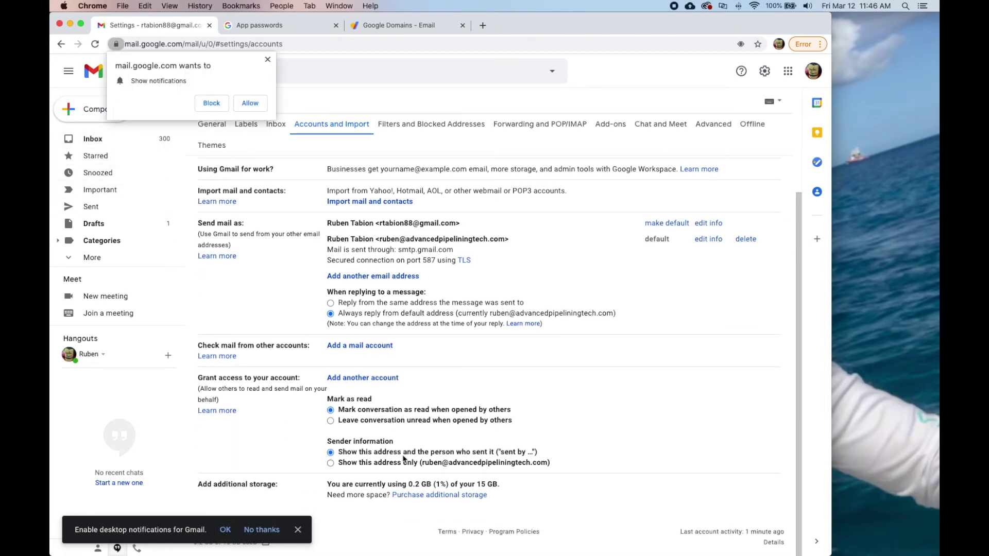
pyautogui.click(250, 101)
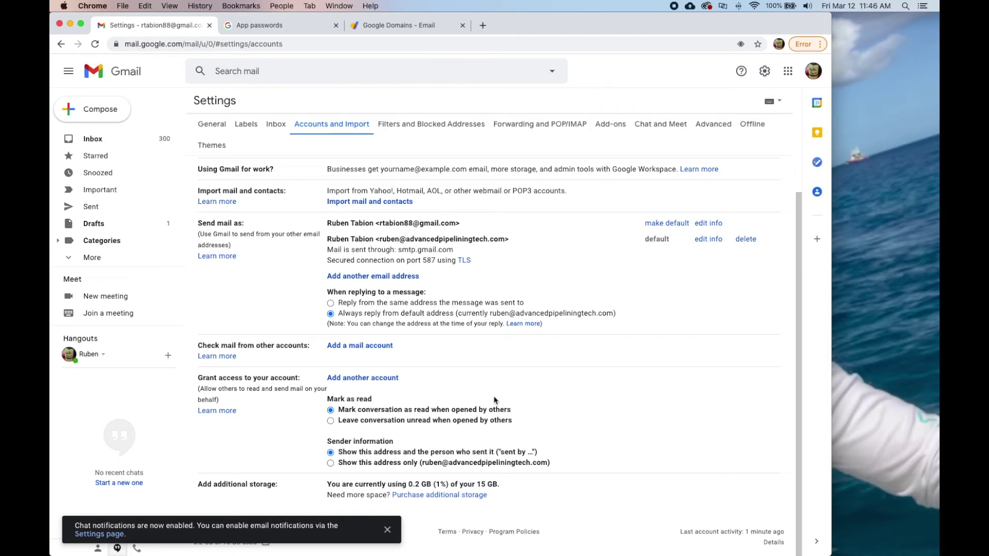
pyautogui.scroll(2, 547, 438)
pyautogui.scroll(-2, 548, 397)
pyautogui.click(387, 531)
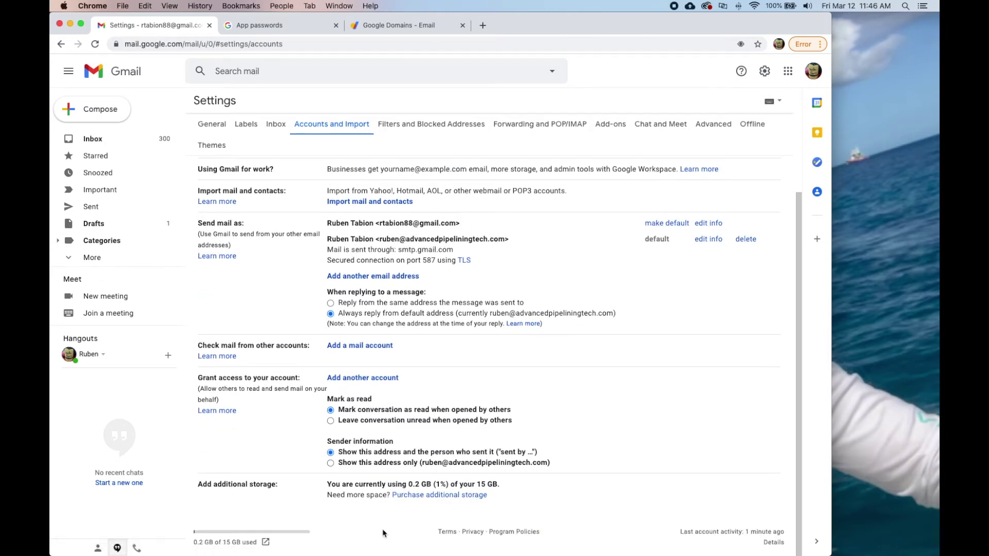
pyautogui.scroll(2, 567, 394)
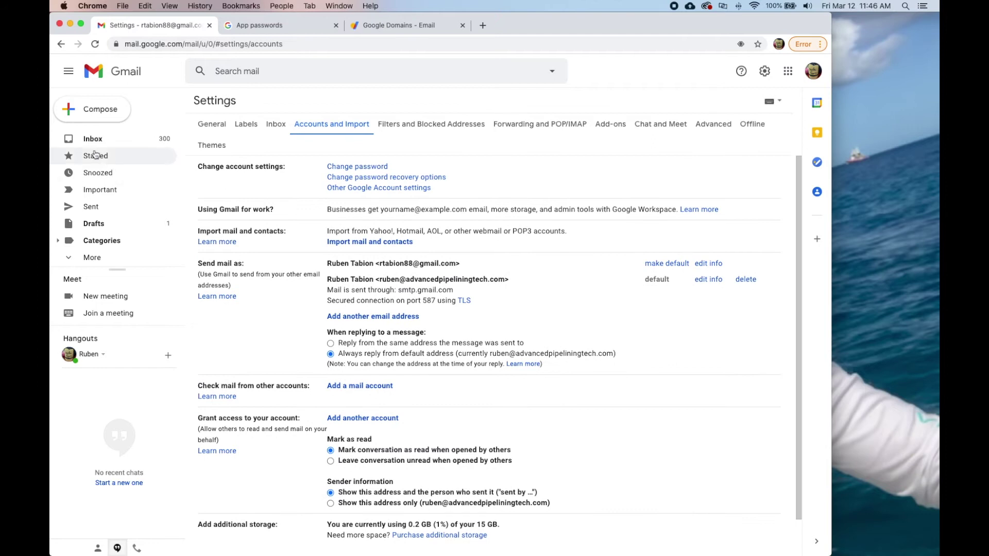
pyautogui.click(106, 114)
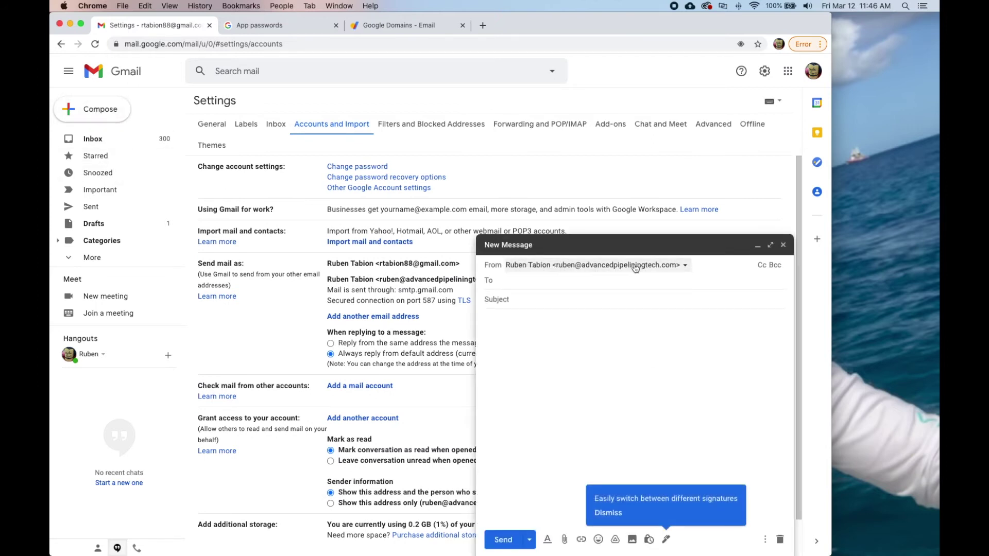
pyautogui.click(682, 265)
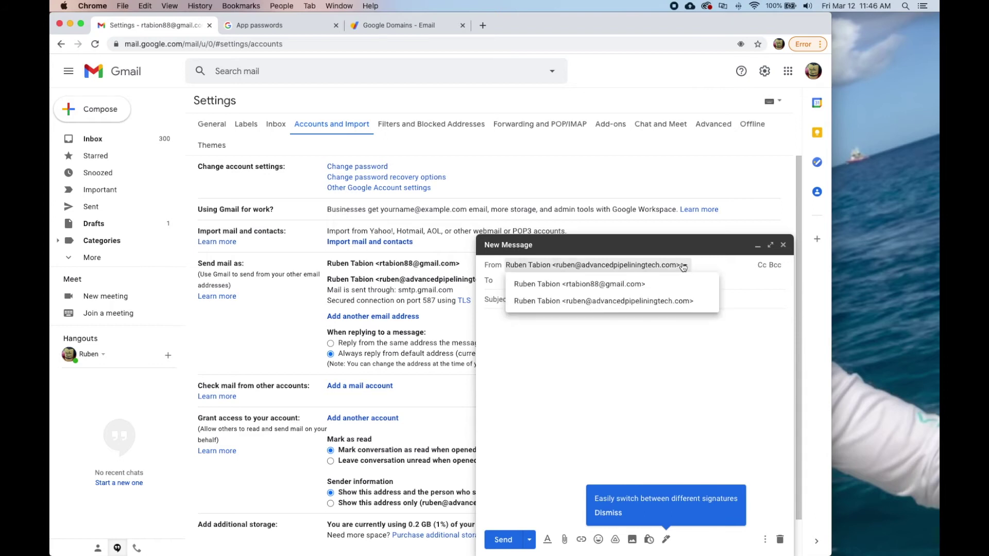
pyautogui.click(600, 287)
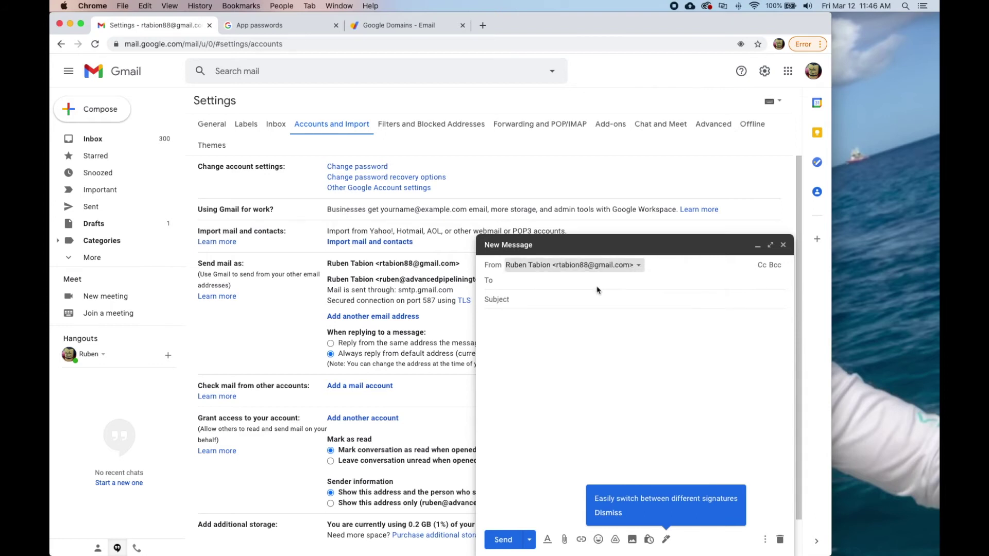
pyautogui.click(589, 267)
pyautogui.click(586, 301)
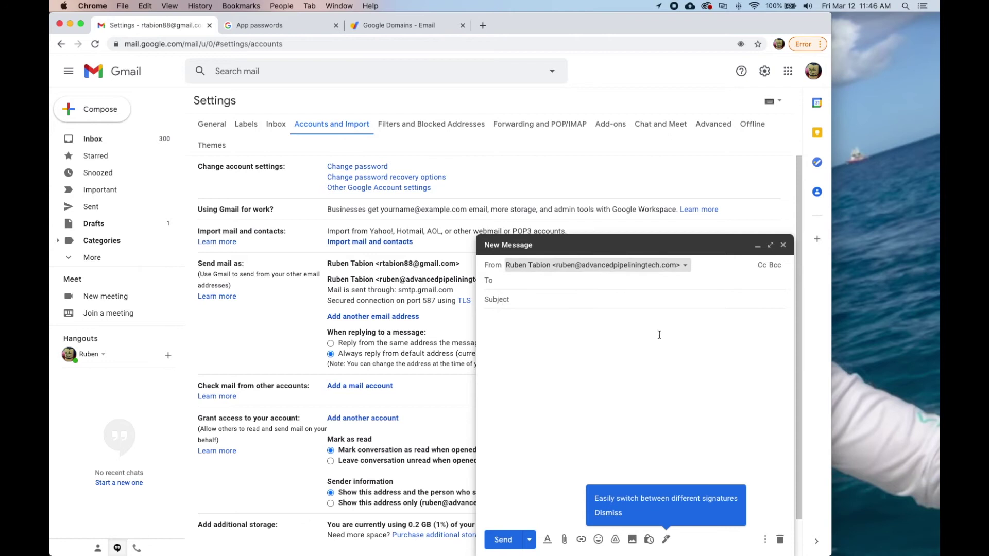
pyautogui.click(780, 539)
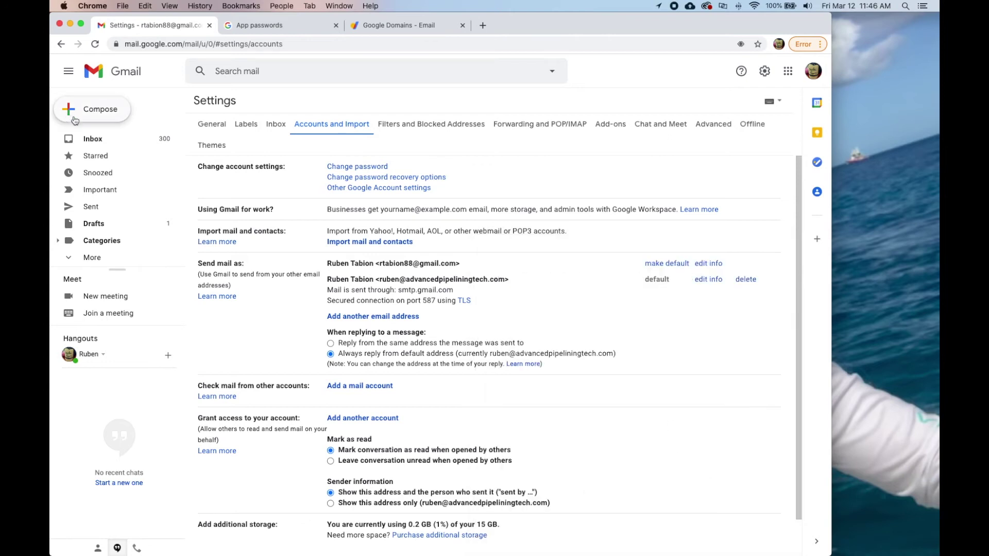
pyautogui.click(89, 112)
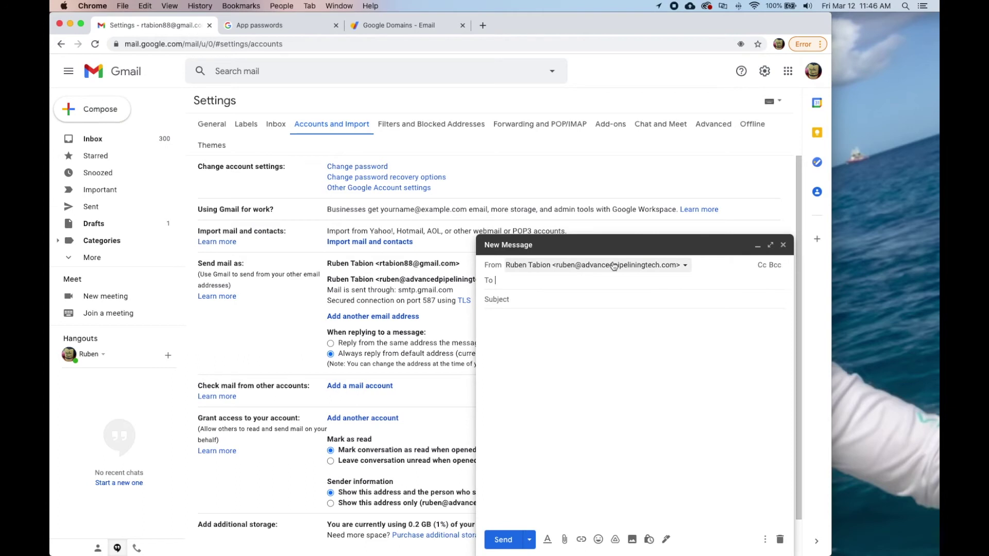
pyautogui.click(780, 540)
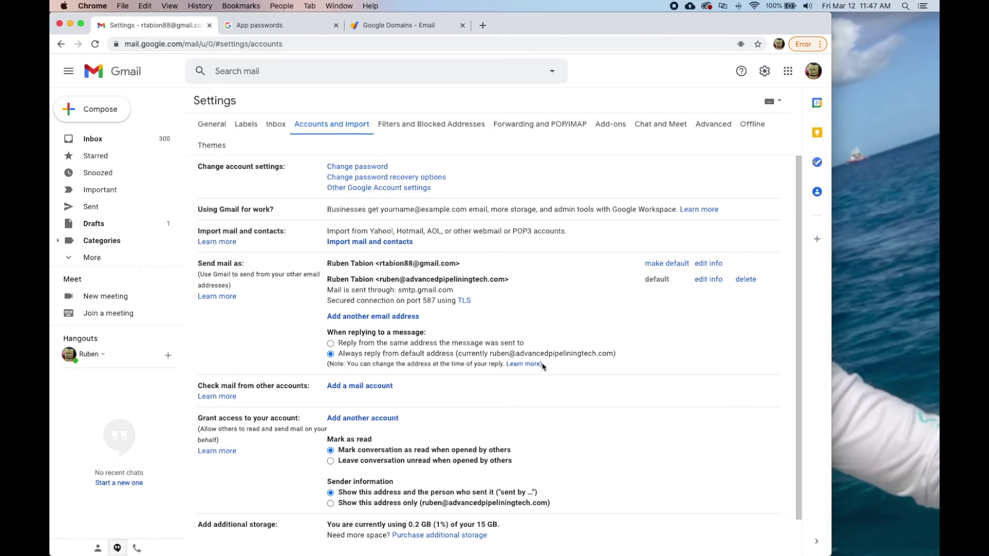
# Set 'When replying to a message' to 'Reply from the same address the message was sent to'
pyautogui.scroll(-2, 542, 366)
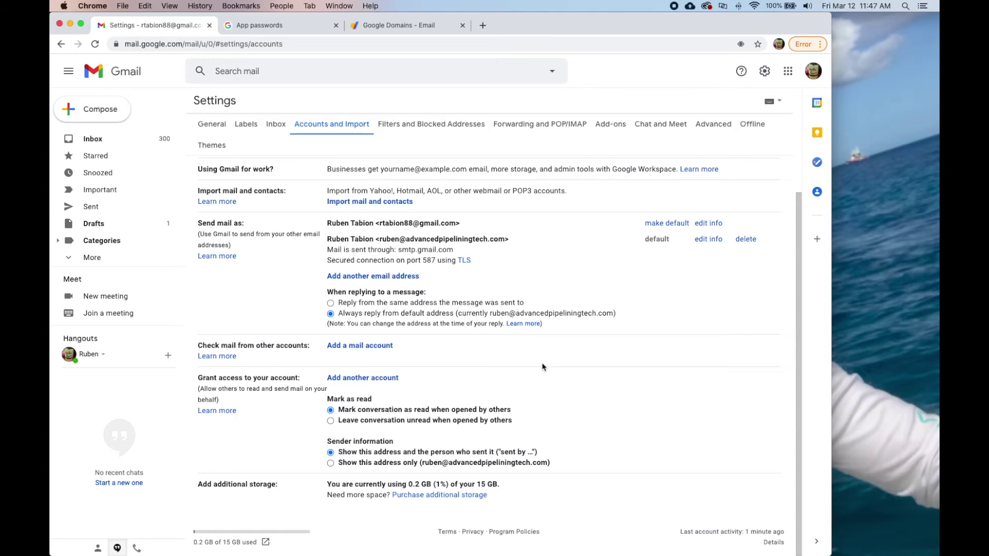
pyautogui.scroll(2, 542, 367)
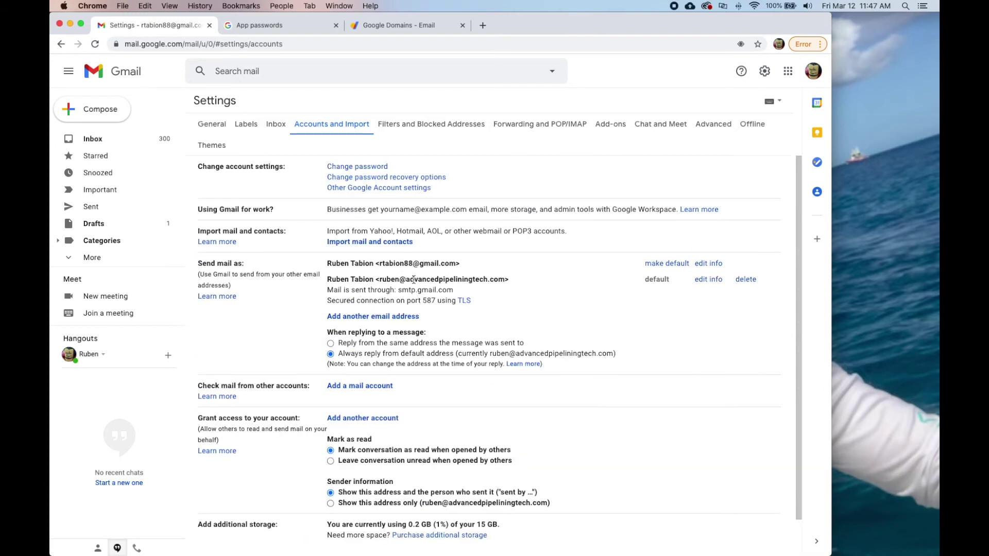
pyautogui.moveTo(405, 280); pyautogui.dragTo(567, 283)
pyautogui.click(567, 283)
pyautogui.moveTo(328, 331); pyautogui.dragTo(434, 338)
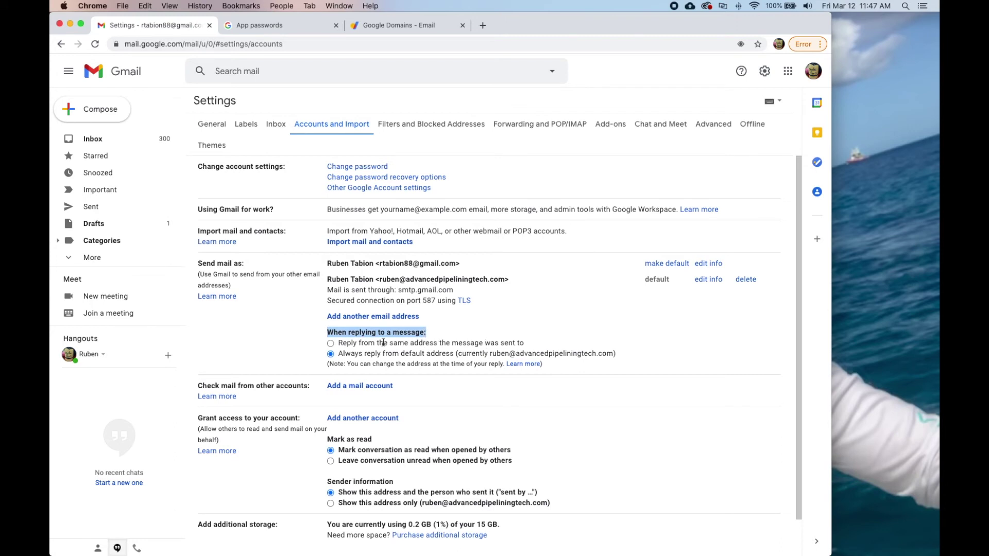
pyautogui.click(330, 344)
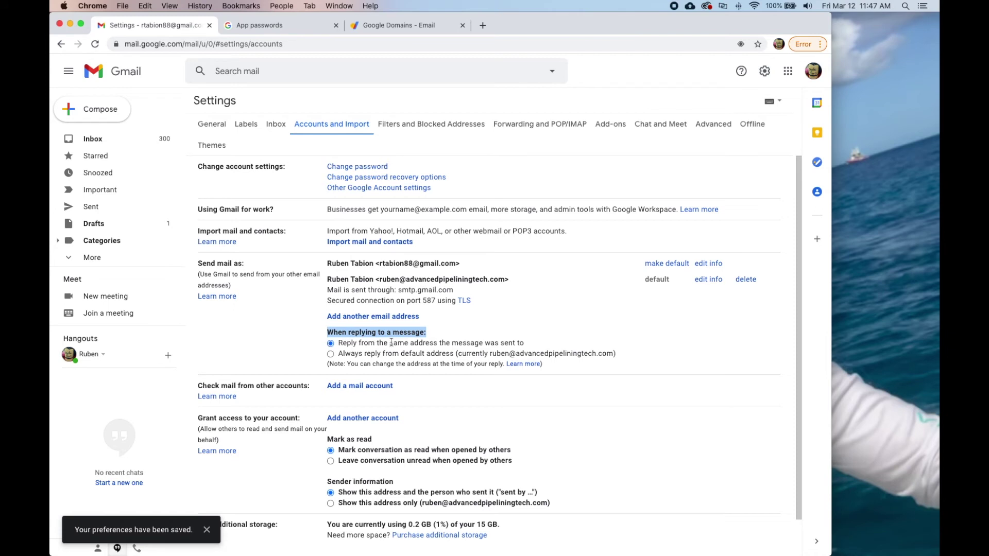
pyautogui.click(443, 340)
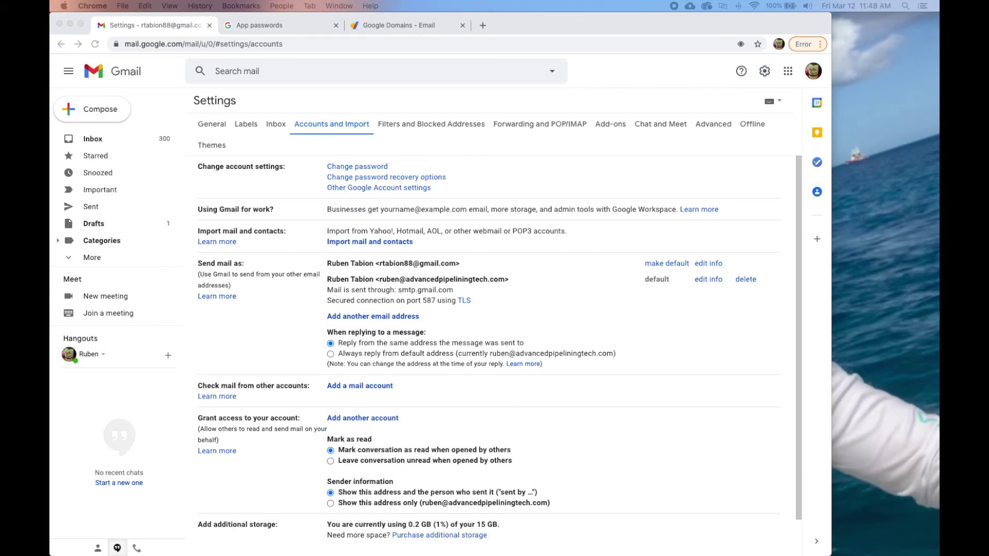
# In General settings, scroll to the Signature section and choose Create new
pyautogui.scroll(-2, 498, 383)
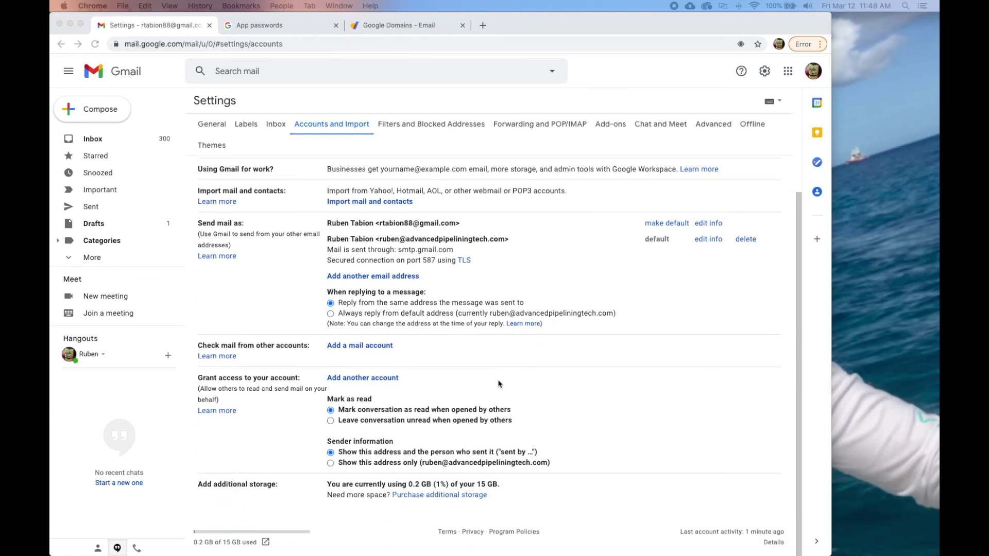
pyautogui.scroll(1, 494, 381)
pyautogui.click(212, 124)
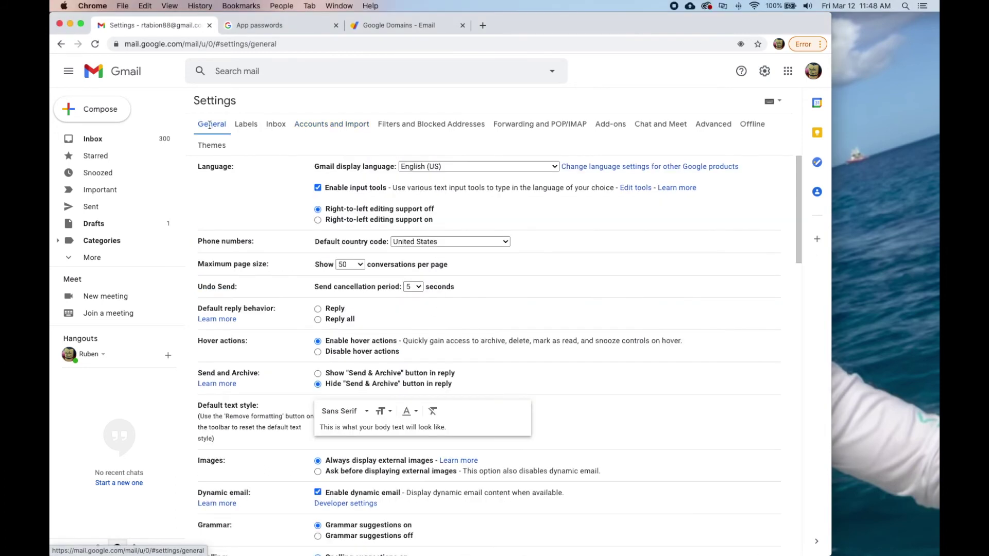
pyautogui.scroll(-3, 285, 361)
pyautogui.scroll(-15, 285, 362)
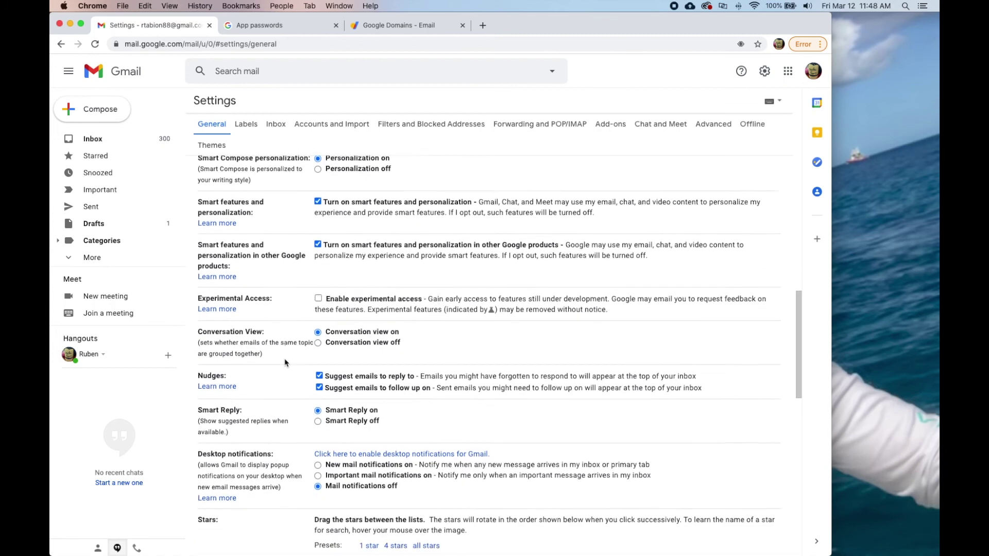
pyautogui.scroll(-5, 285, 362)
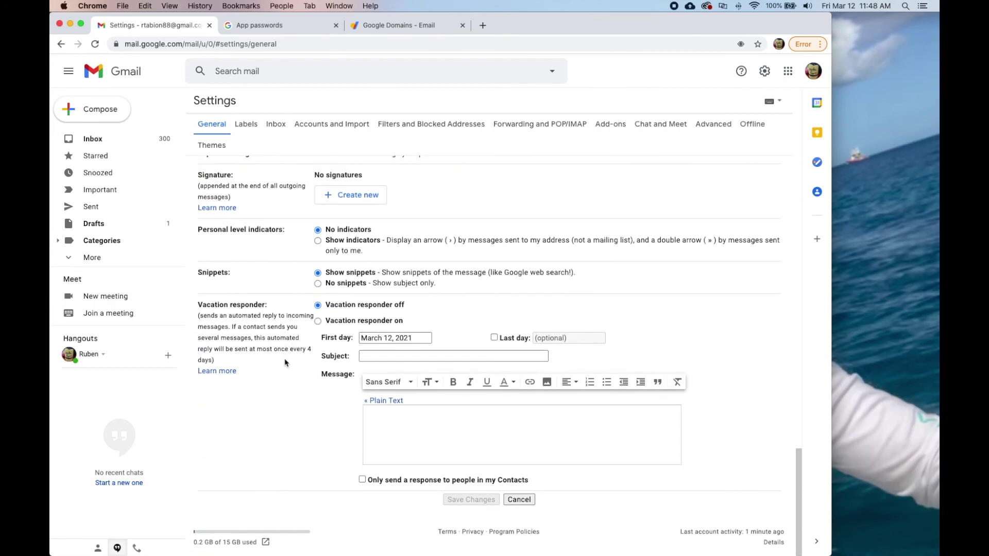
pyautogui.scroll(15, 285, 362)
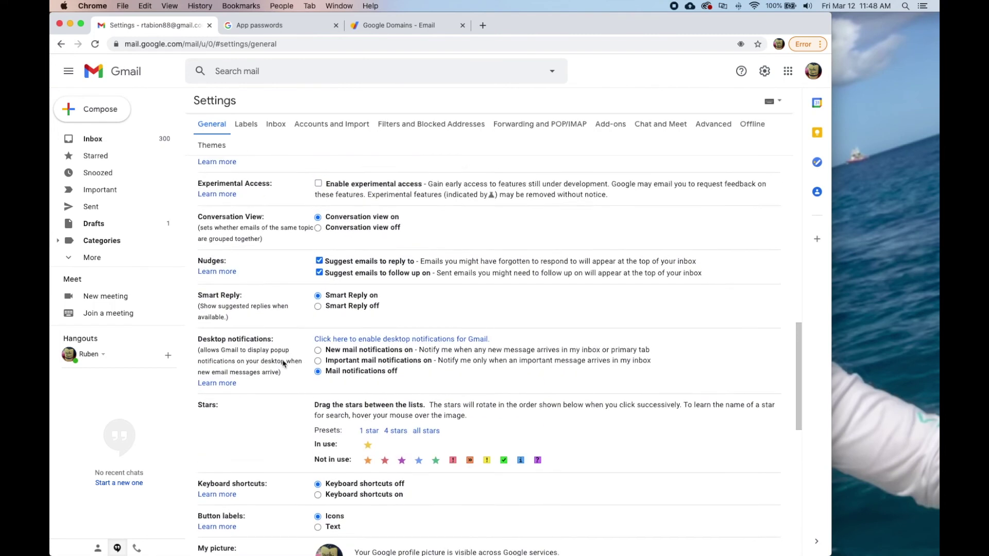
pyautogui.scroll(10, 283, 365)
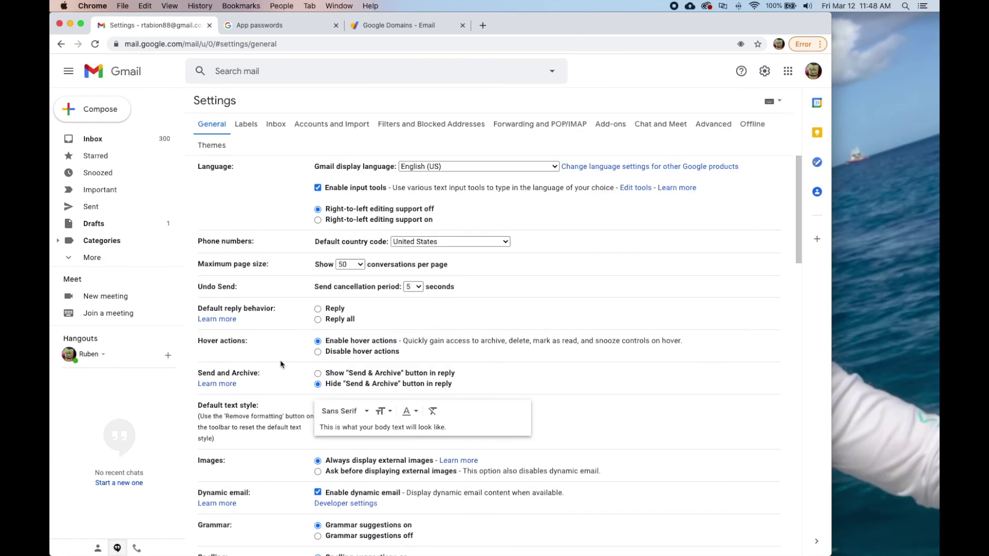
pyautogui.scroll(-1, 281, 364)
pyautogui.scroll(1, 282, 364)
pyautogui.scroll(-10, 280, 364)
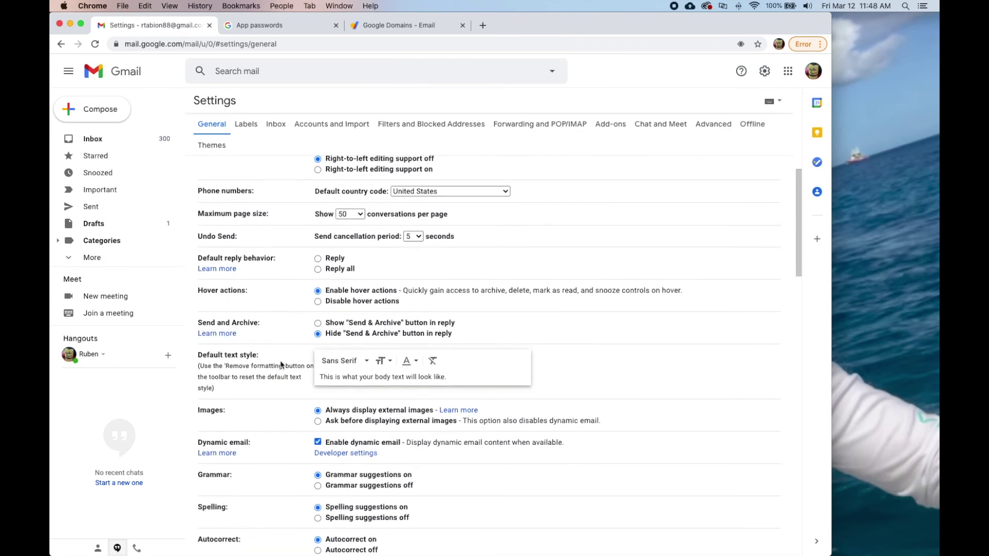
pyautogui.scroll(-8, 280, 364)
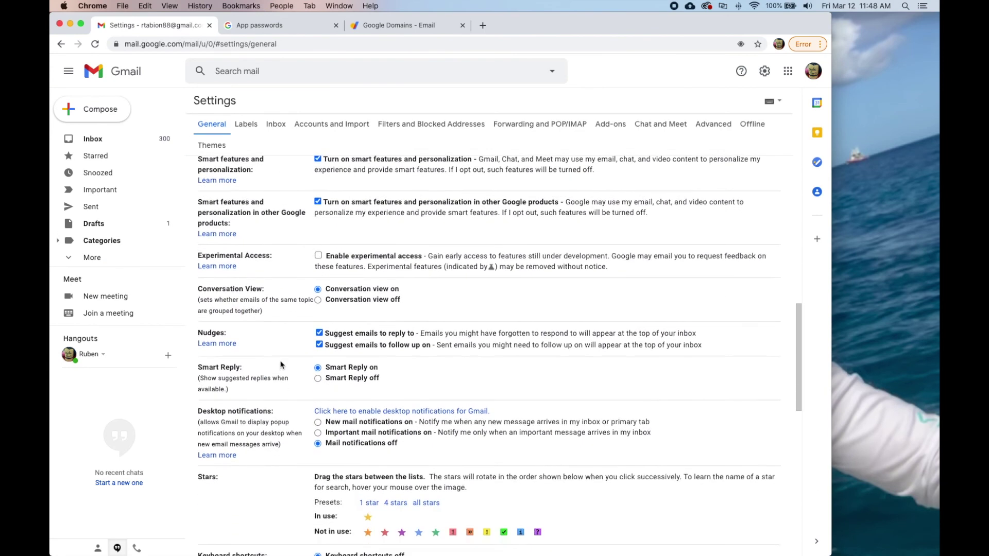
pyautogui.scroll(-5, 281, 362)
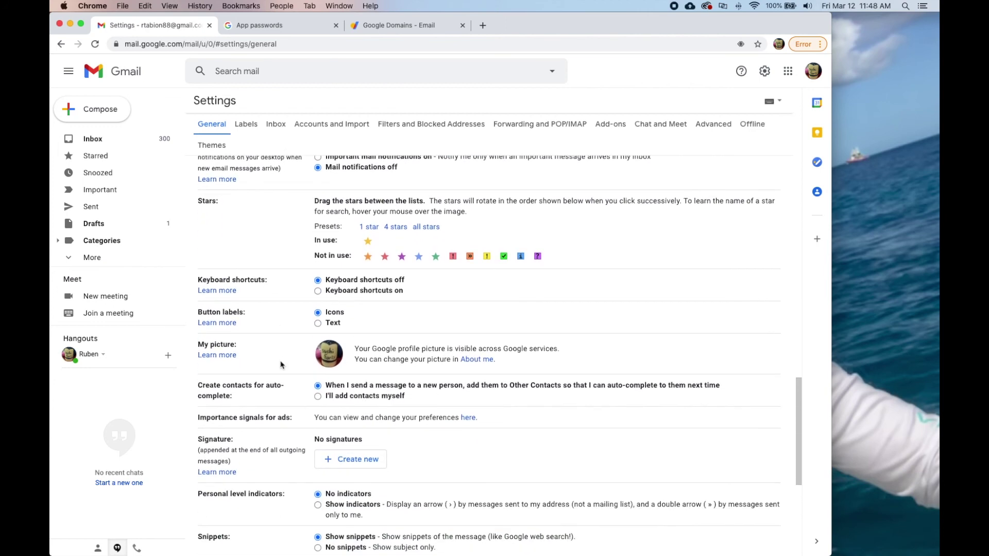
pyautogui.click(341, 393)
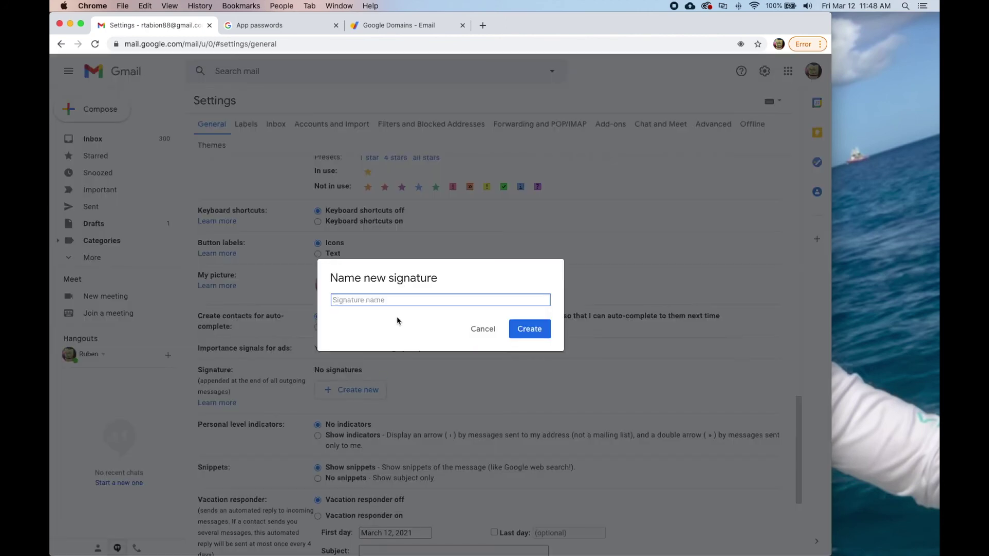
# Name the new signature with the user's name plus 'for Advanced Pipelining Tech'
pyautogui.write('Ruben for Advanced Pipelining Tech')
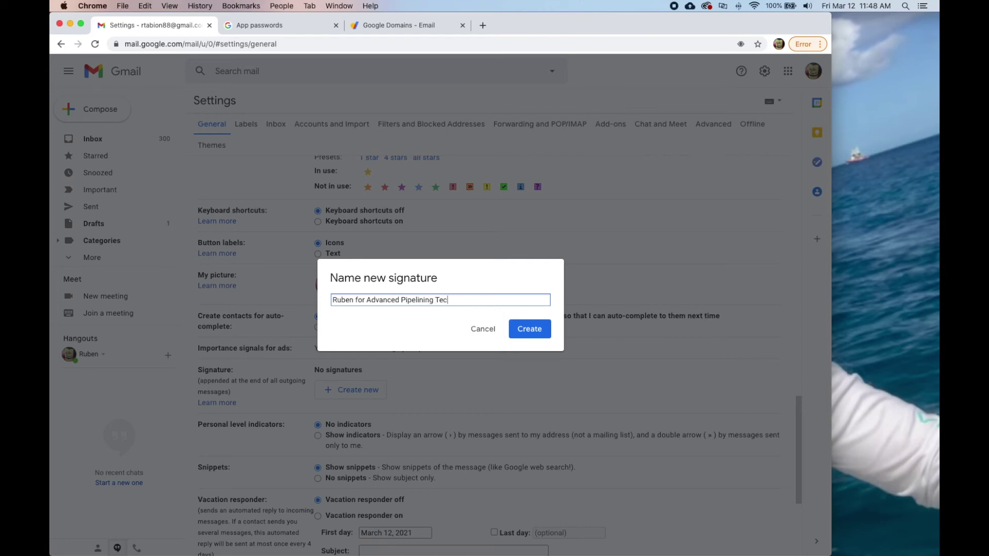
pyautogui.press('Return')
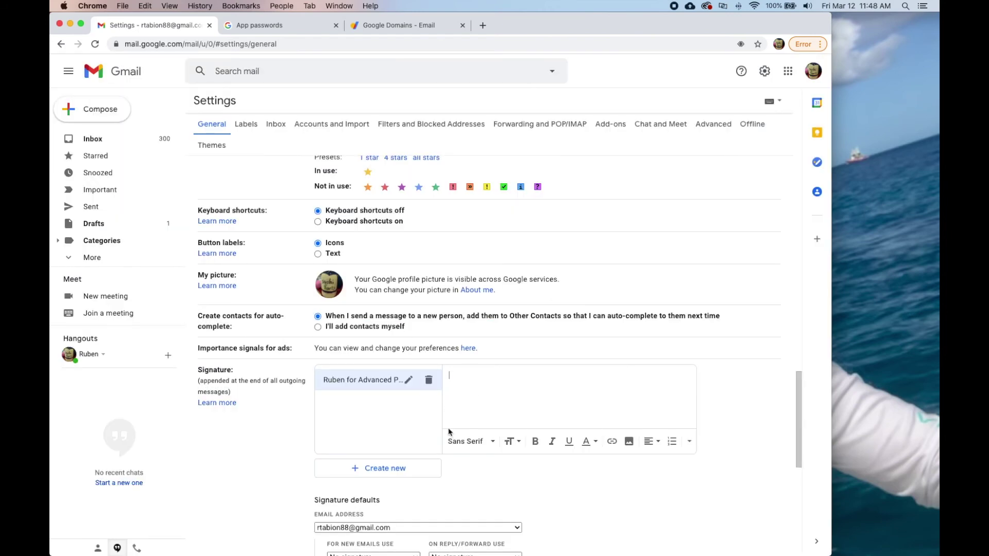
pyautogui.click(408, 380)
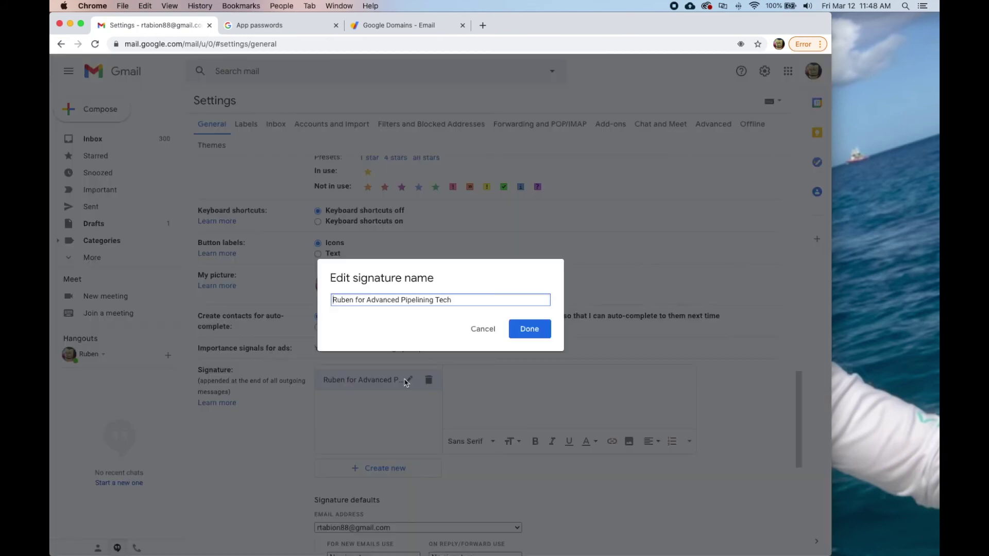
pyautogui.click(528, 330)
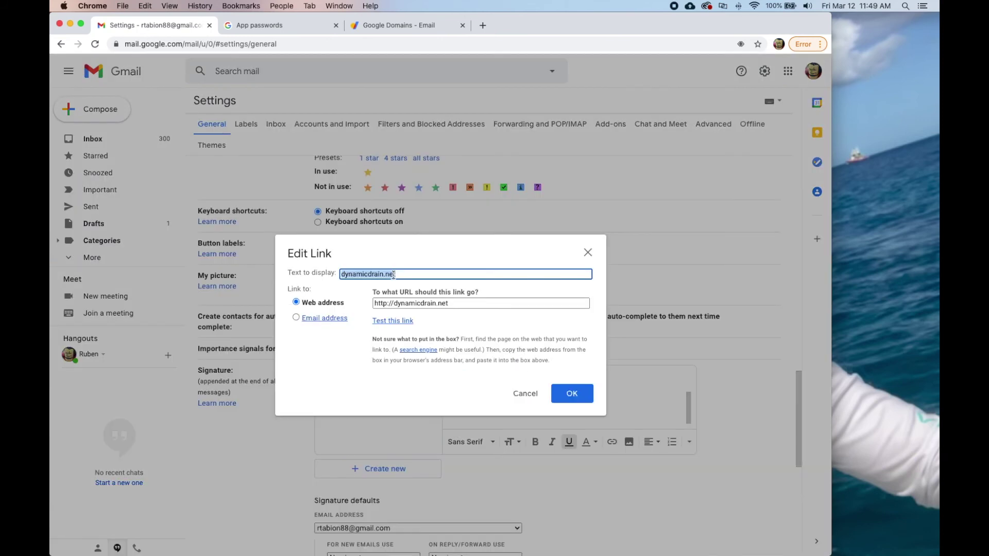
pyautogui.write('https://www.advancedpipeliningtech.com/')
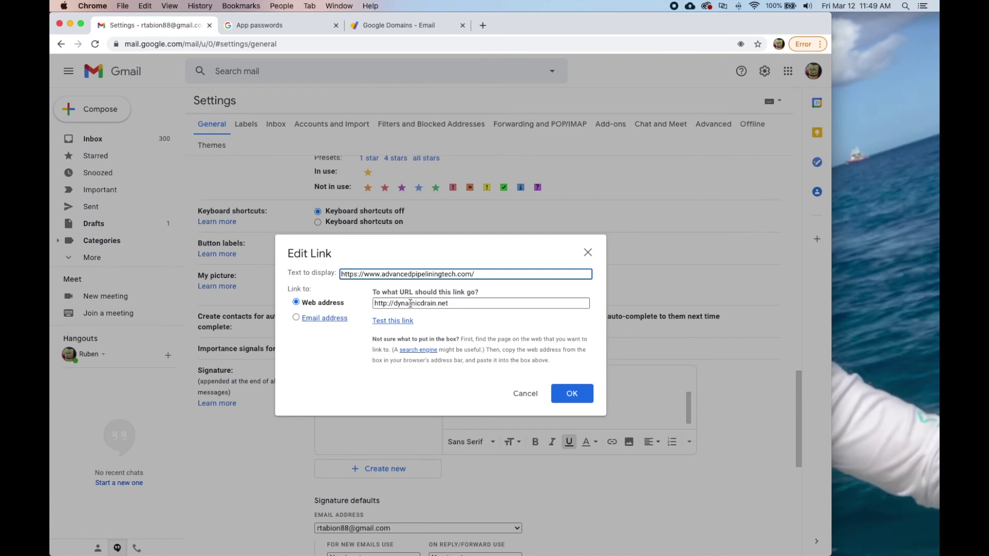
pyautogui.tripleClick(410, 304)
pyautogui.write('https://www.advancedpipeliningtech.com/')
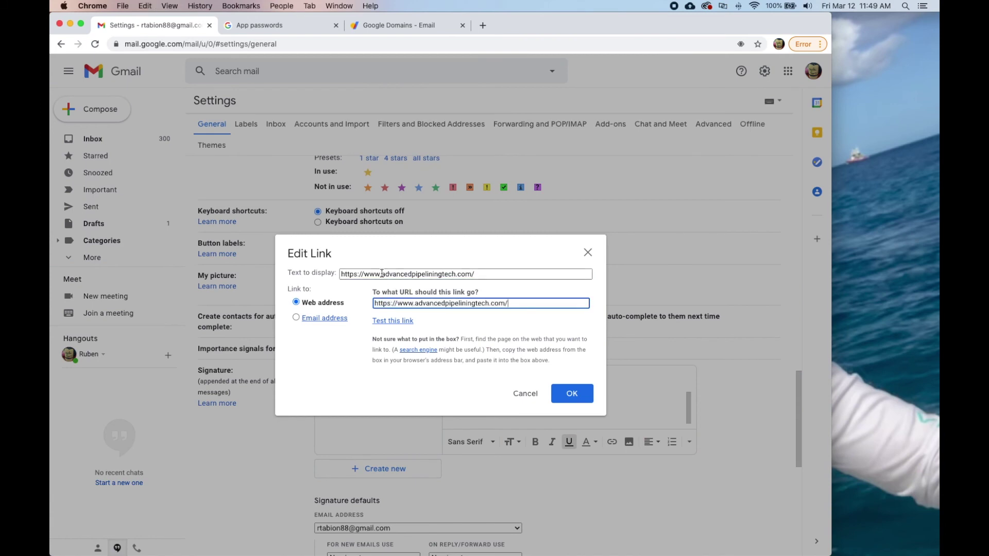
pyautogui.moveTo(381, 273); pyautogui.dragTo(328, 274)
pyautogui.press('BackSpace')
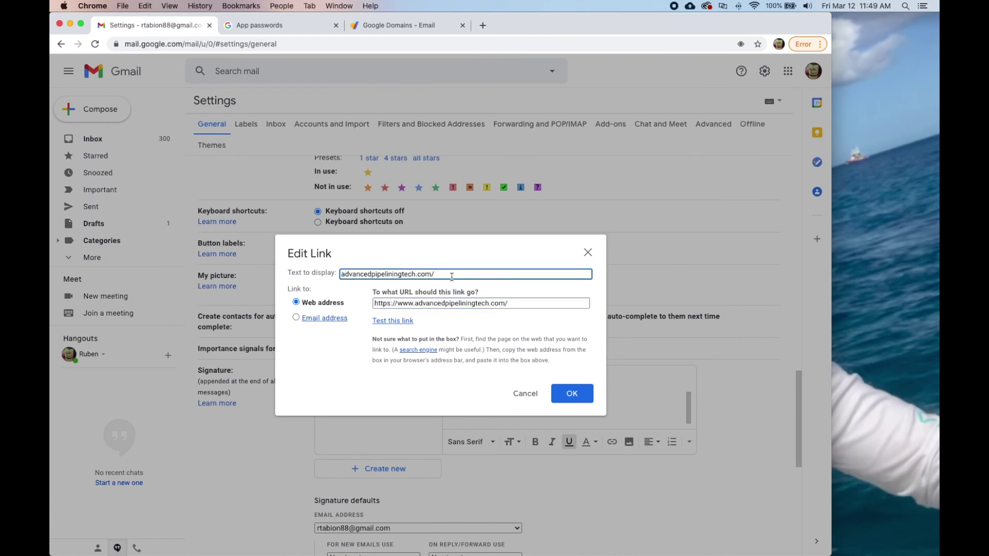
pyautogui.click(451, 277)
pyautogui.press('BackSpace')
pyautogui.click(561, 397)
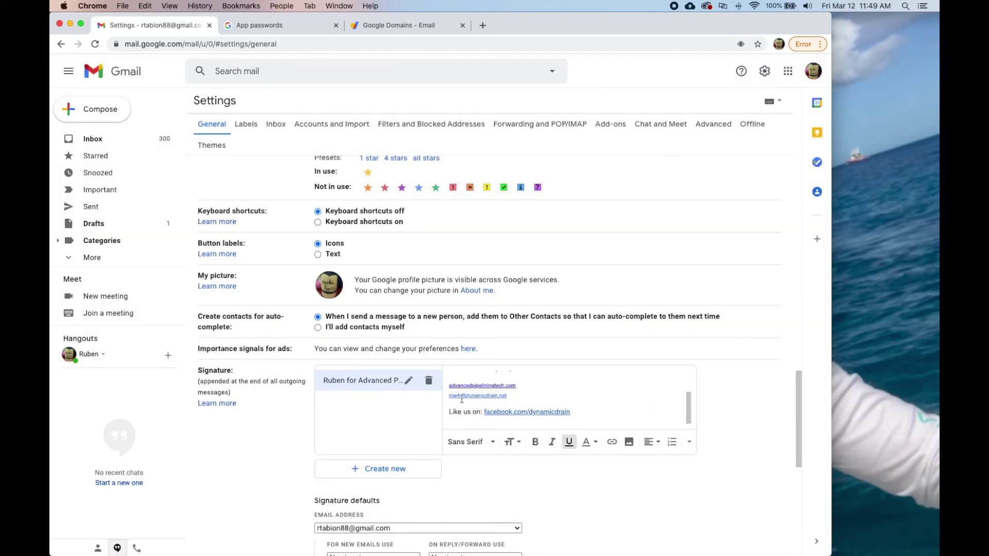
# Delete the old e-mail and Facebook lines and retype the company line as Advanced Pipe Lining Technologies
pyautogui.moveTo(449, 395); pyautogui.dragTo(600, 413)
pyautogui.press('BackSpace')
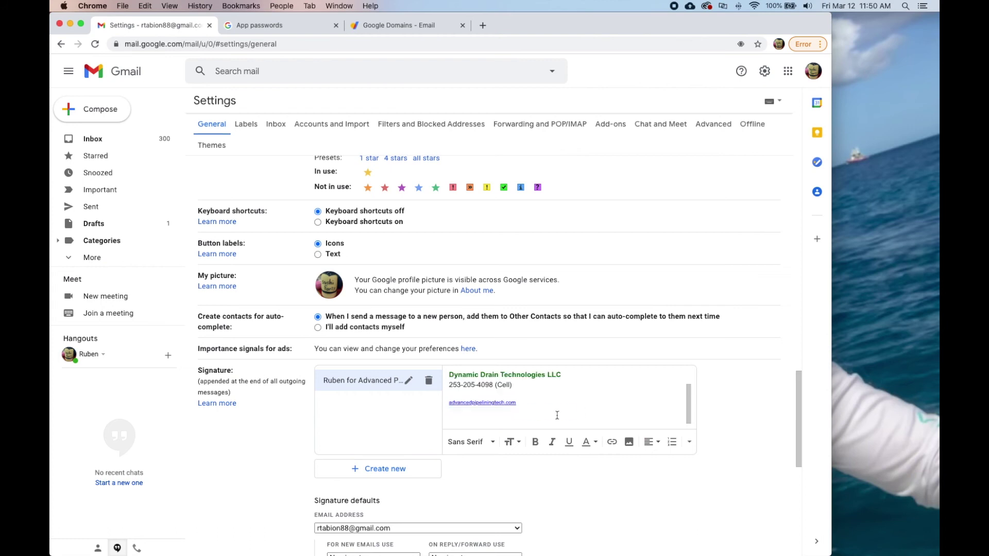
pyautogui.press('BackSpace')
pyautogui.scroll(1, 536, 404)
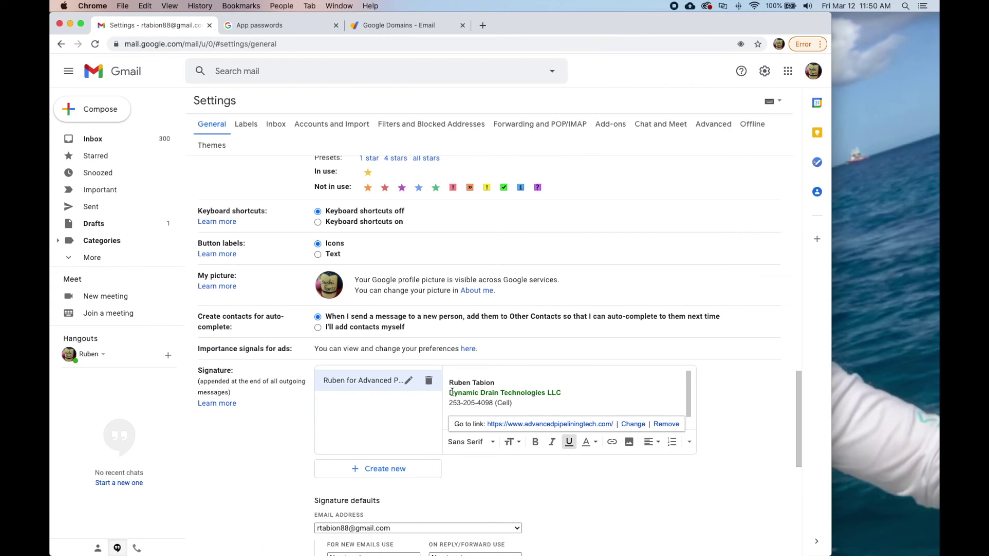
pyautogui.moveTo(448, 394); pyautogui.dragTo(560, 396)
pyautogui.write('Adva')
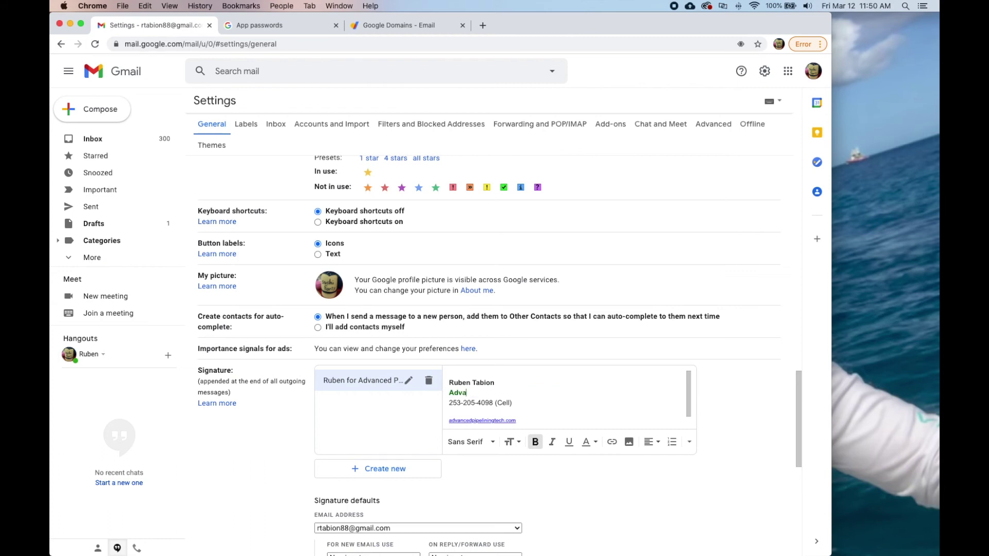
pyautogui.write('nced Pipe Lining Technologies')
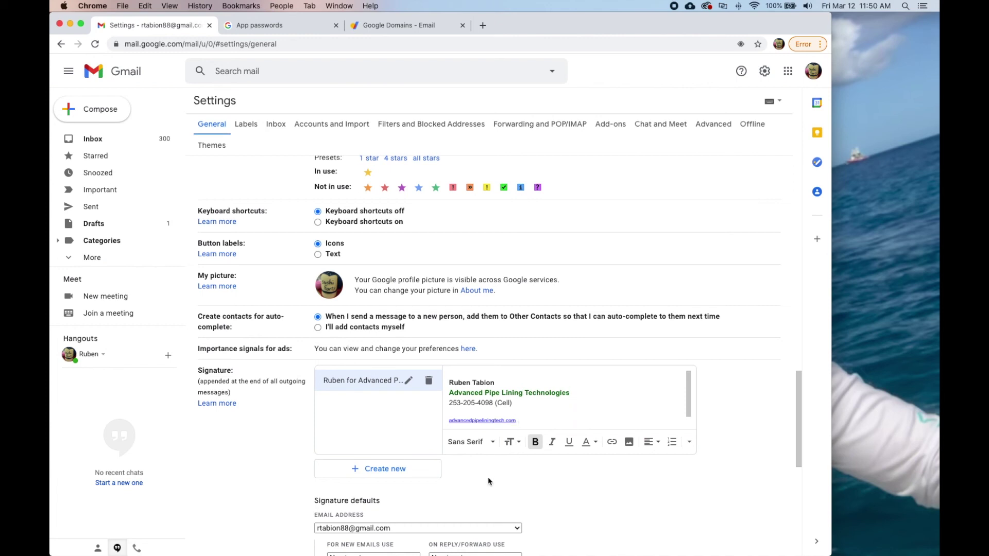
# For the custom-domain address, use the new signature for new emails and replies/forwards, then save
pyautogui.scroll(-2, 487, 482)
pyautogui.scroll(-3, 487, 482)
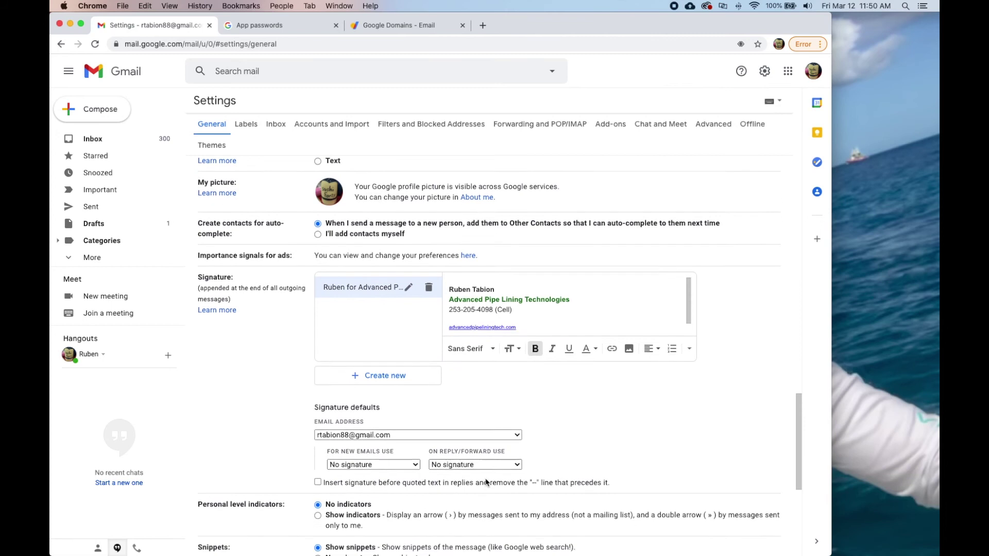
pyautogui.scroll(1, 487, 483)
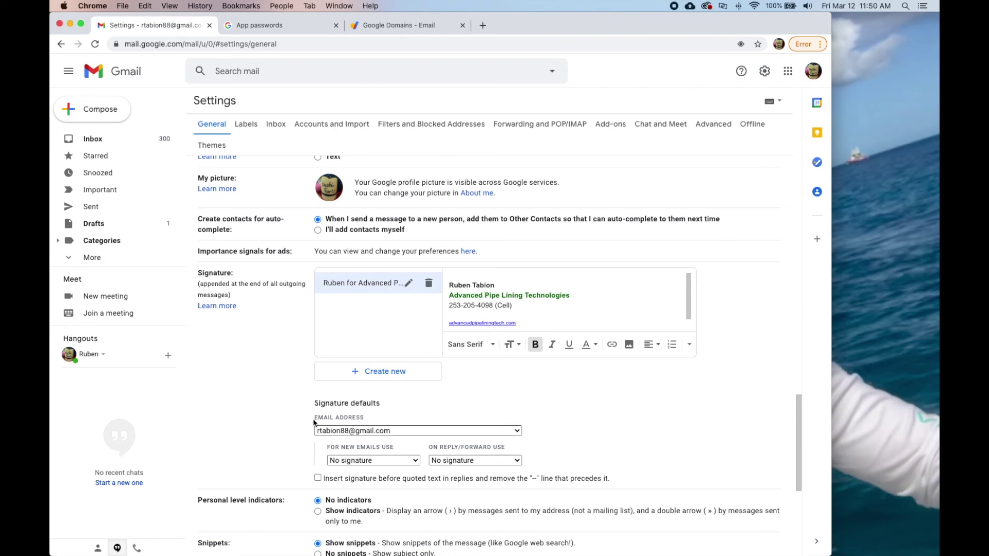
pyautogui.scroll(-3, 303, 439)
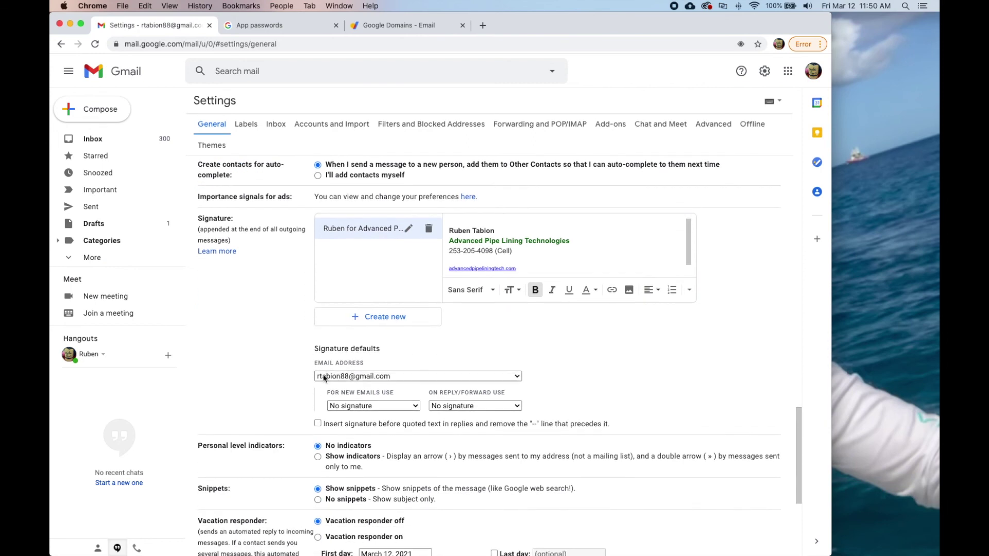
pyautogui.click(324, 377)
pyautogui.click(326, 388)
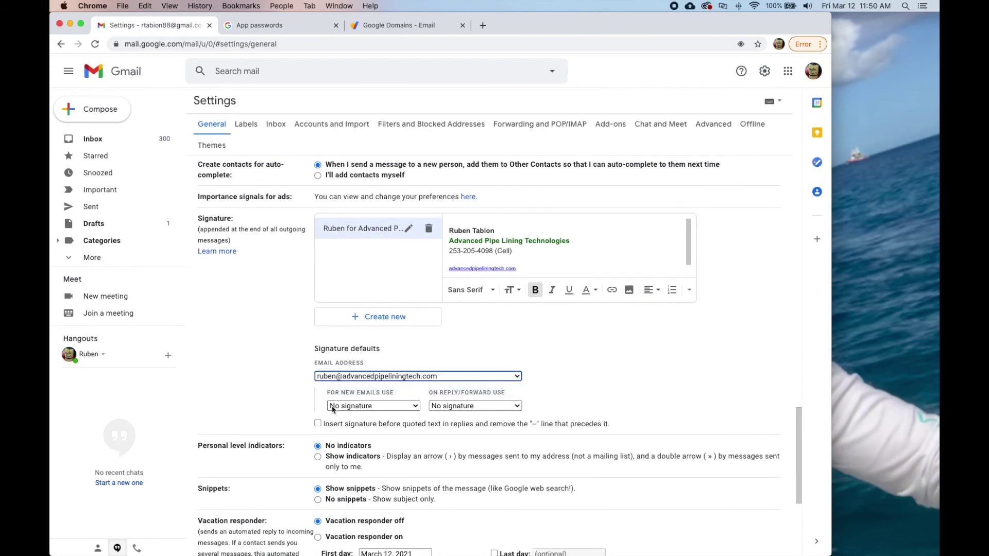
pyautogui.click(354, 406)
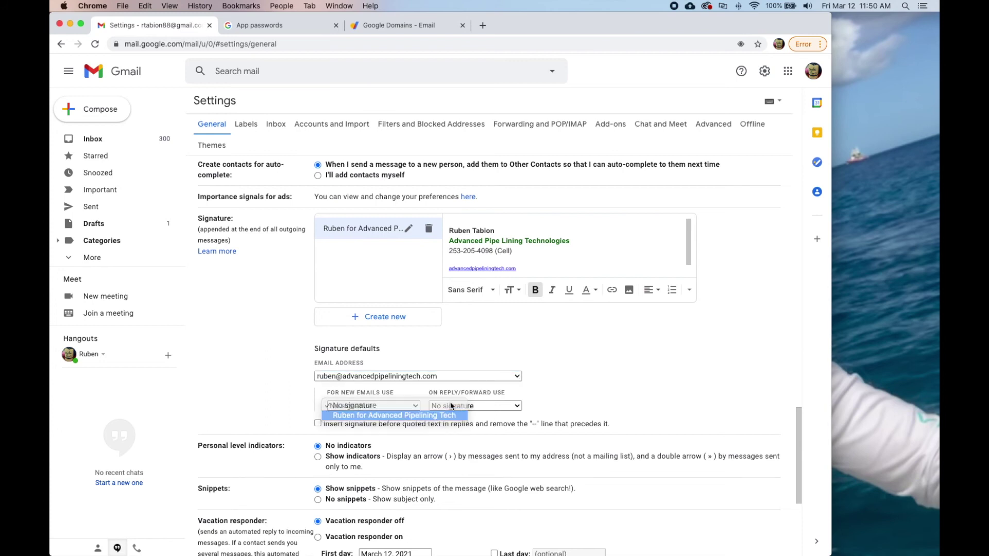
pyautogui.click(394, 415)
pyautogui.click(474, 406)
pyautogui.click(489, 415)
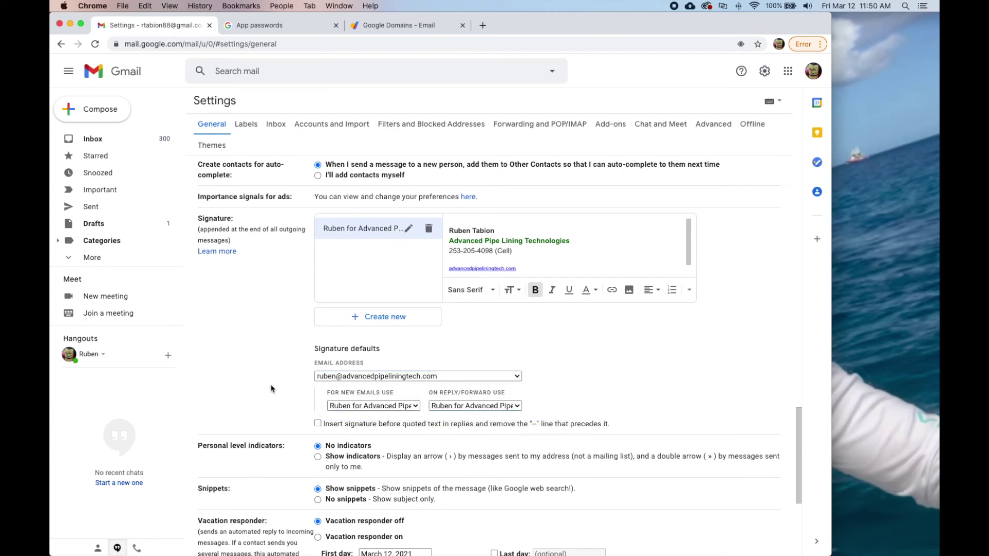
pyautogui.scroll(-3, 283, 393)
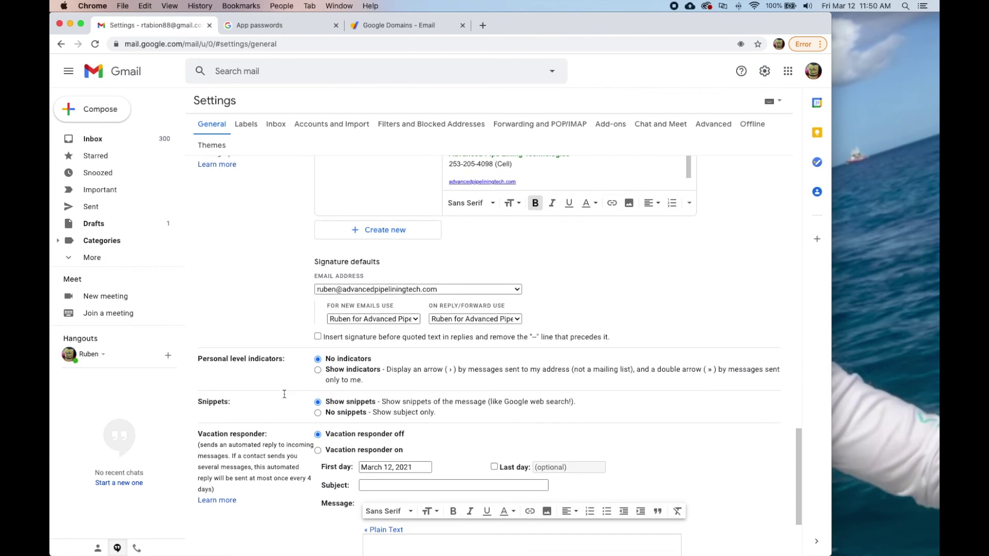
pyautogui.scroll(-4, 284, 394)
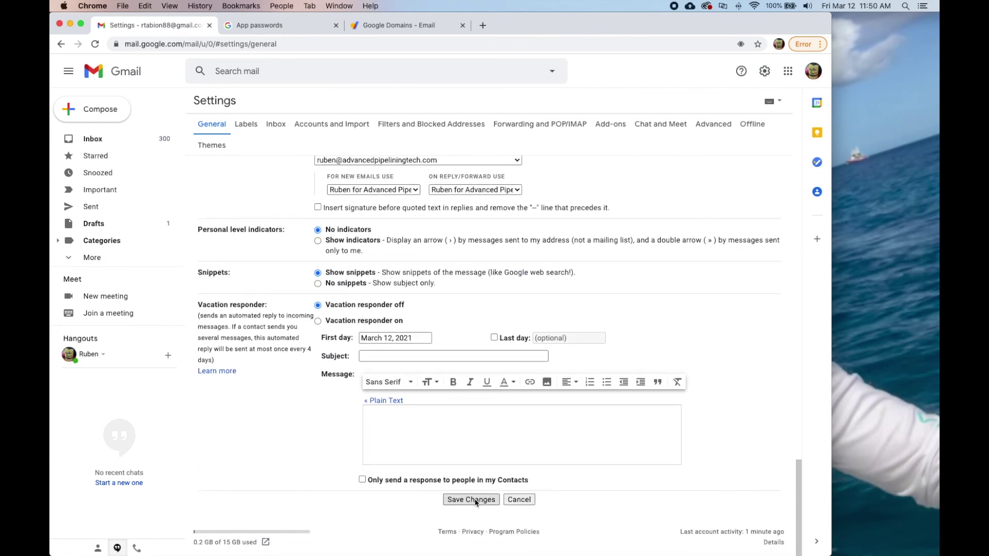
pyautogui.click(474, 502)
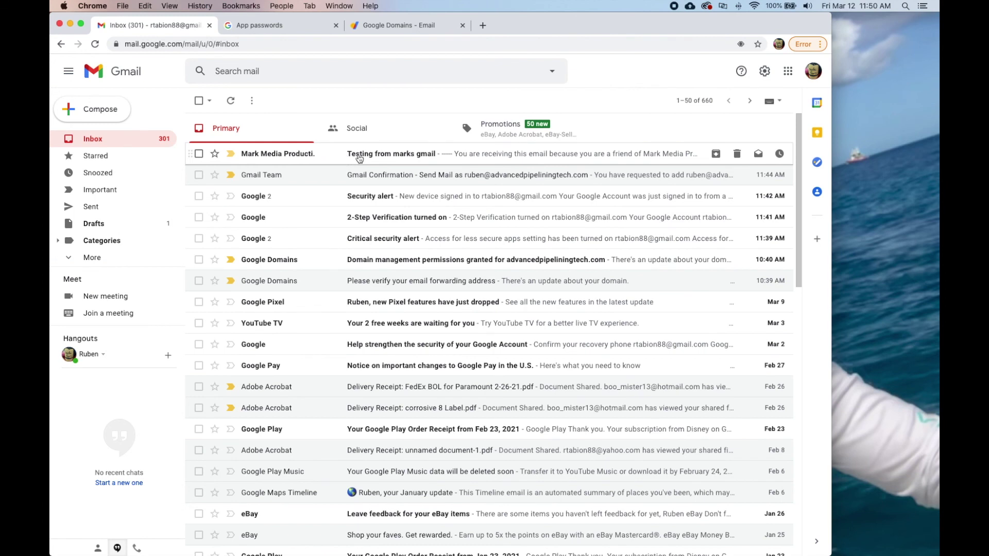
# Open the latest test email and check which domain it was delivered to
pyautogui.click(359, 157)
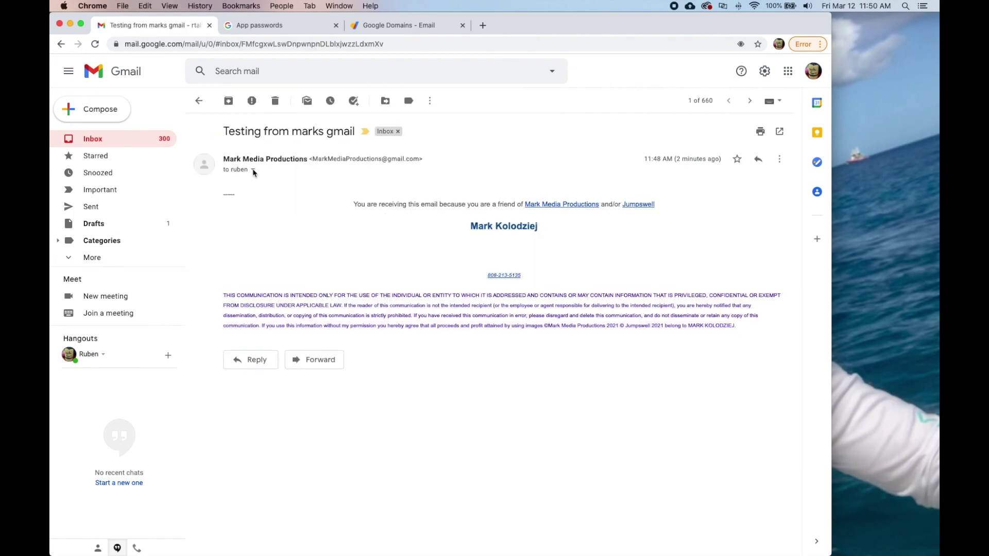
pyautogui.click(254, 172)
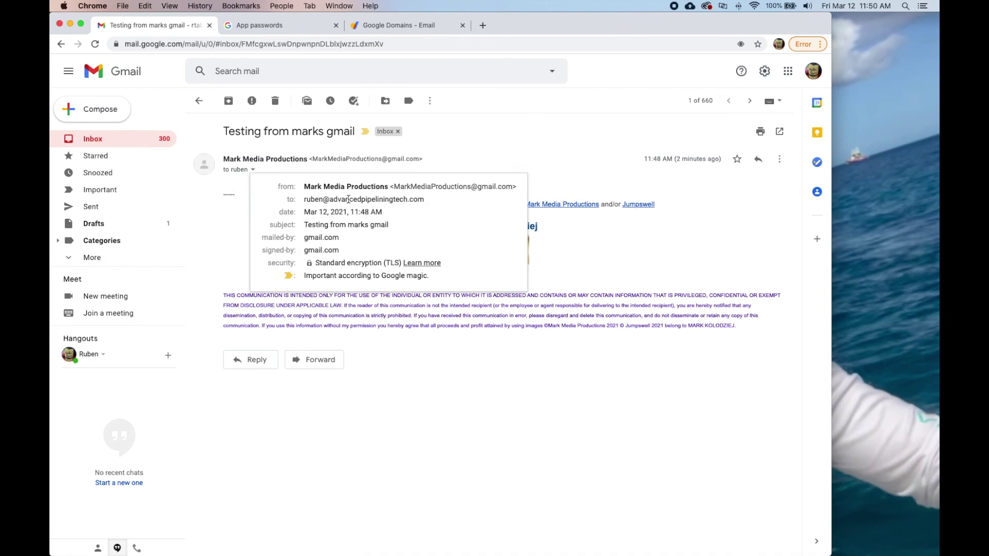
pyautogui.moveTo(349, 200); pyautogui.dragTo(447, 199)
pyautogui.click(471, 171)
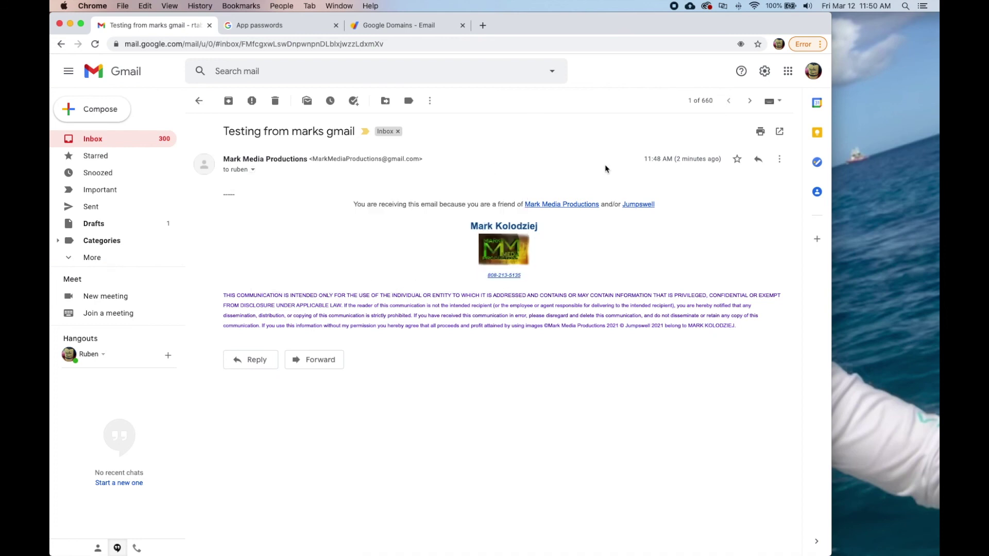
# Draft a trial reply 'Hello thanks', show the quoted original, then discard it
pyautogui.click(758, 159)
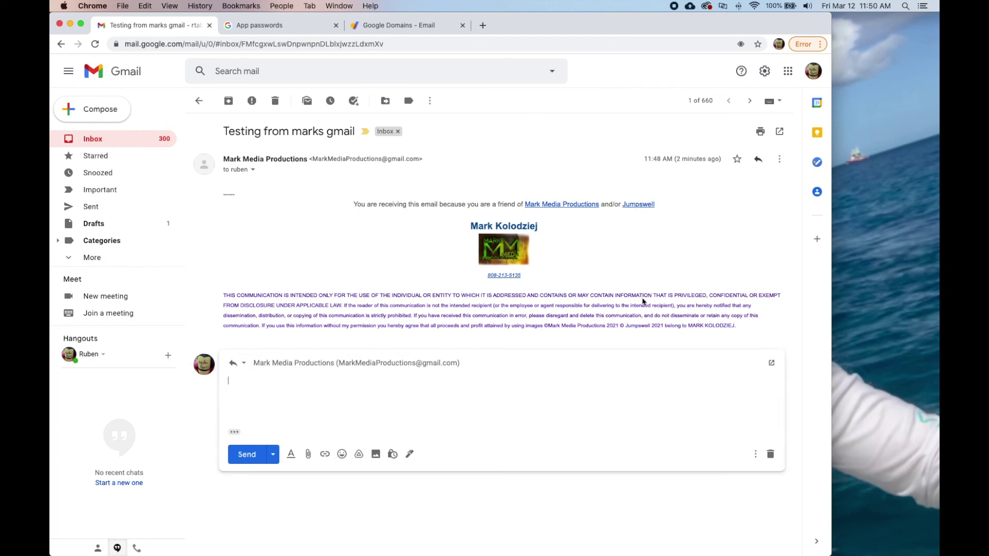
pyautogui.click(396, 364)
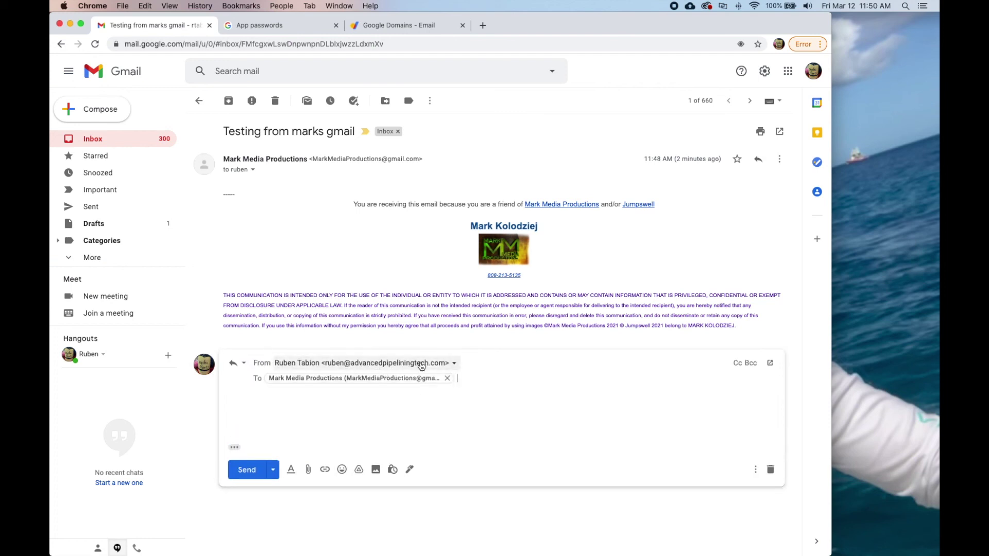
pyautogui.click(396, 406)
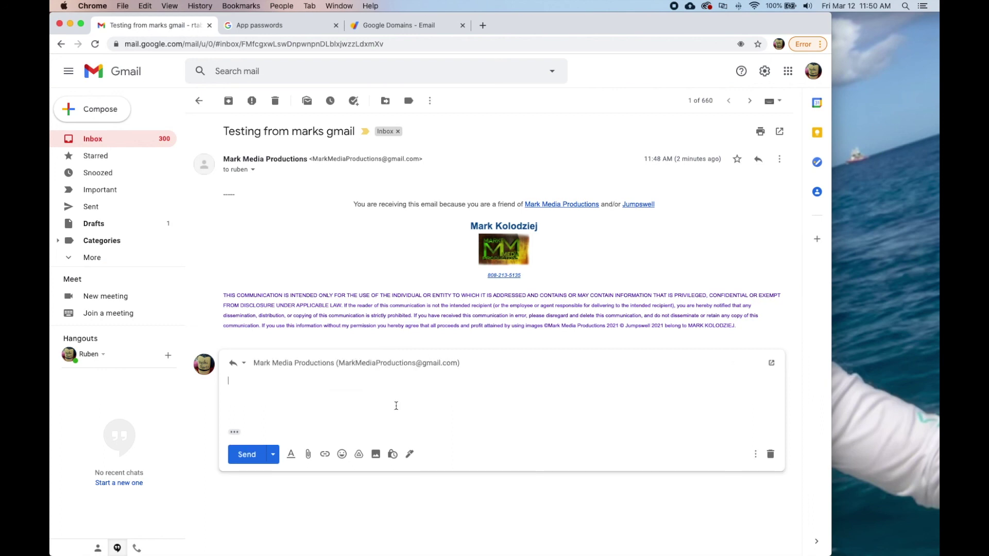
pyautogui.write('Hello thanks')
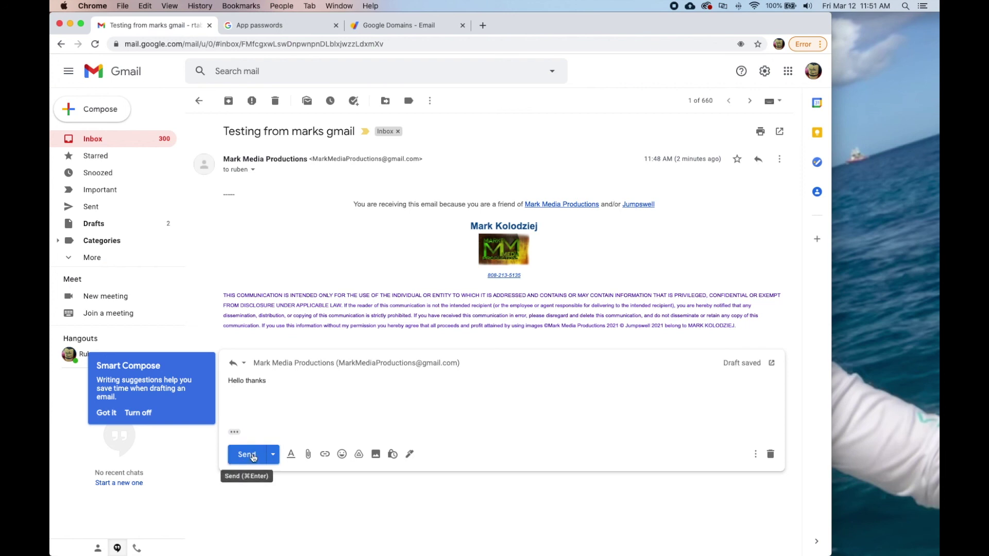
pyautogui.click(234, 432)
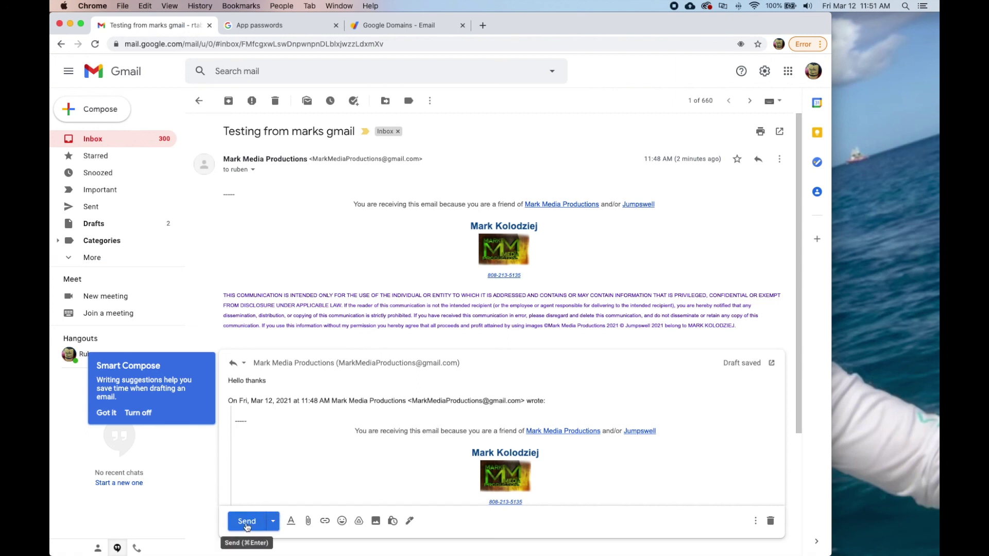
pyautogui.click(771, 521)
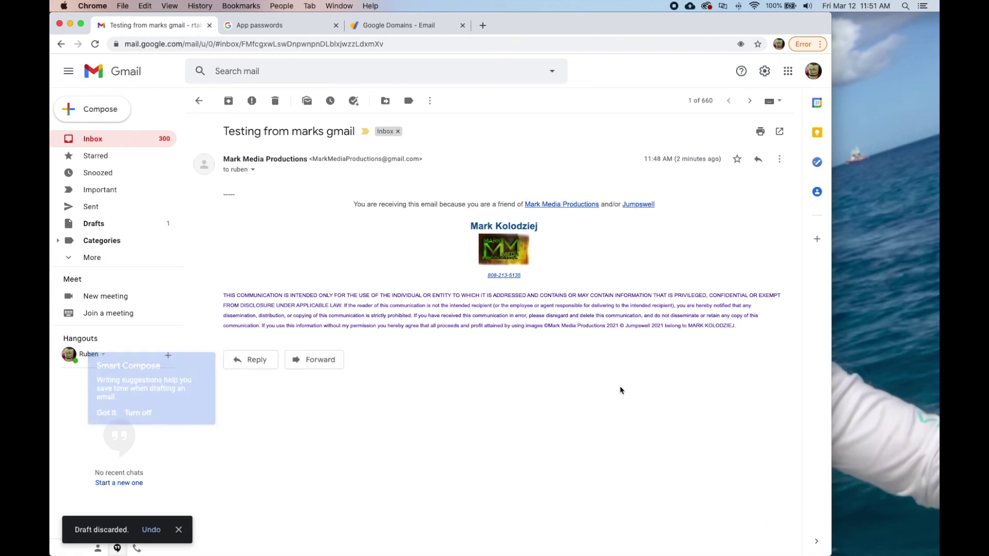
# Reload Gmail, start another reply to the email, and discard that draft too
pyautogui.click(95, 43)
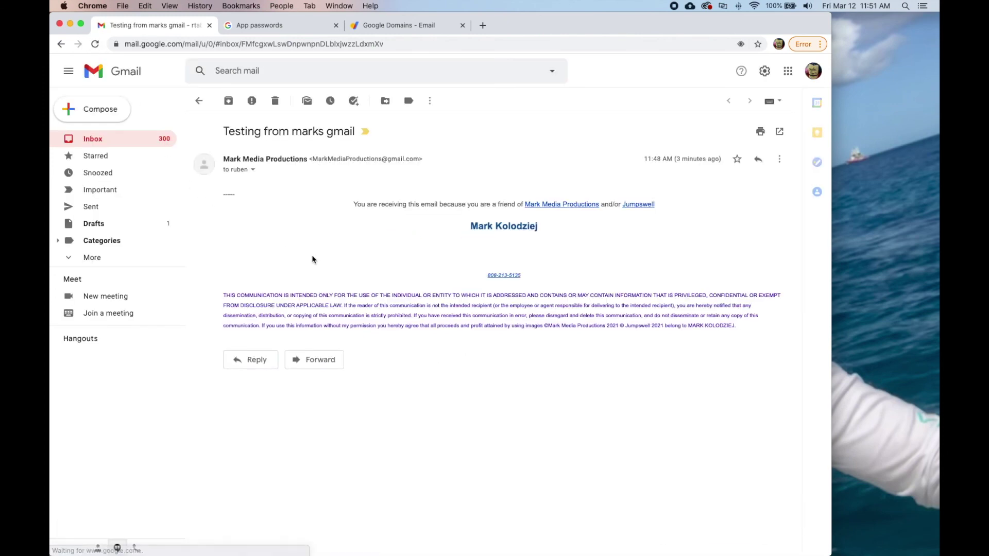
pyautogui.click(258, 358)
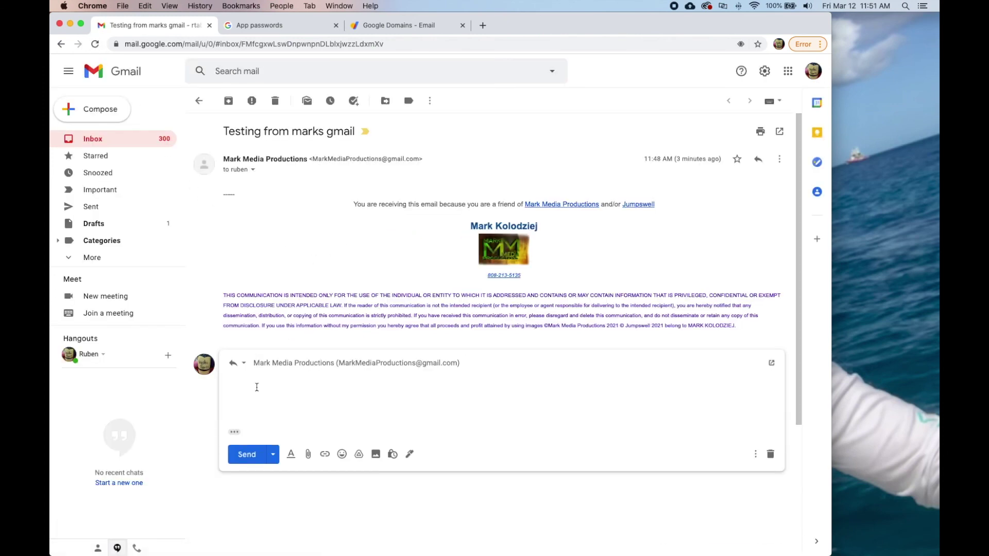
pyautogui.scroll(-3, 242, 433)
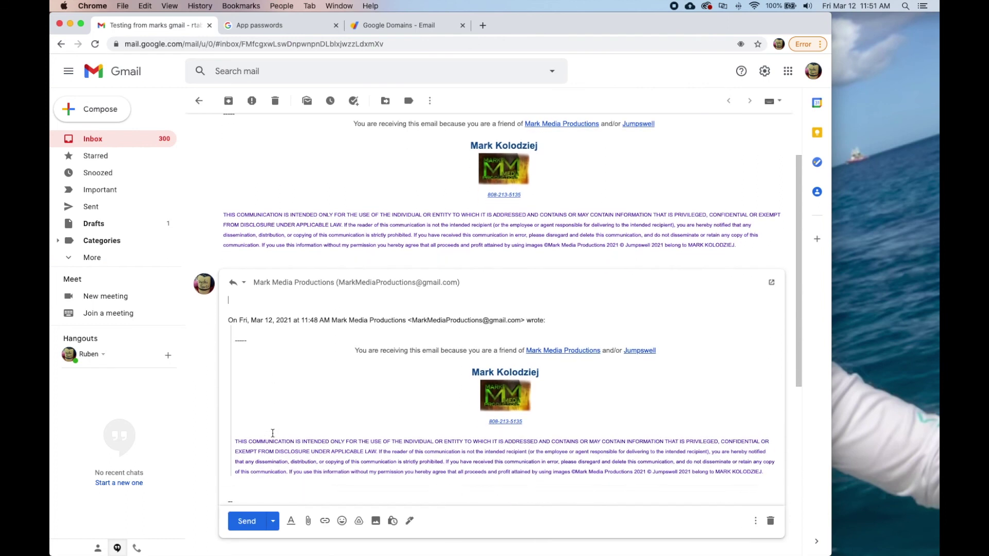
pyautogui.scroll(3, 242, 463)
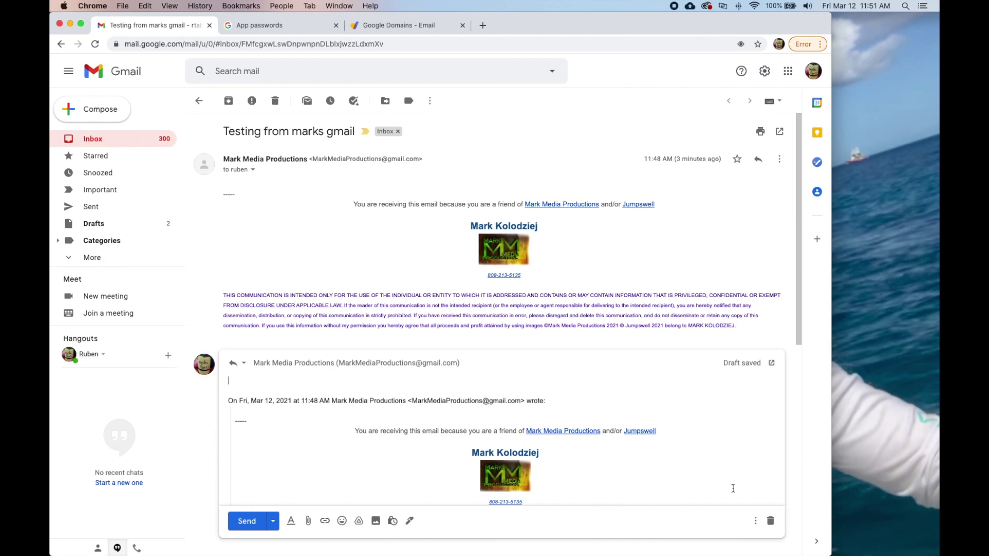
pyautogui.click(772, 521)
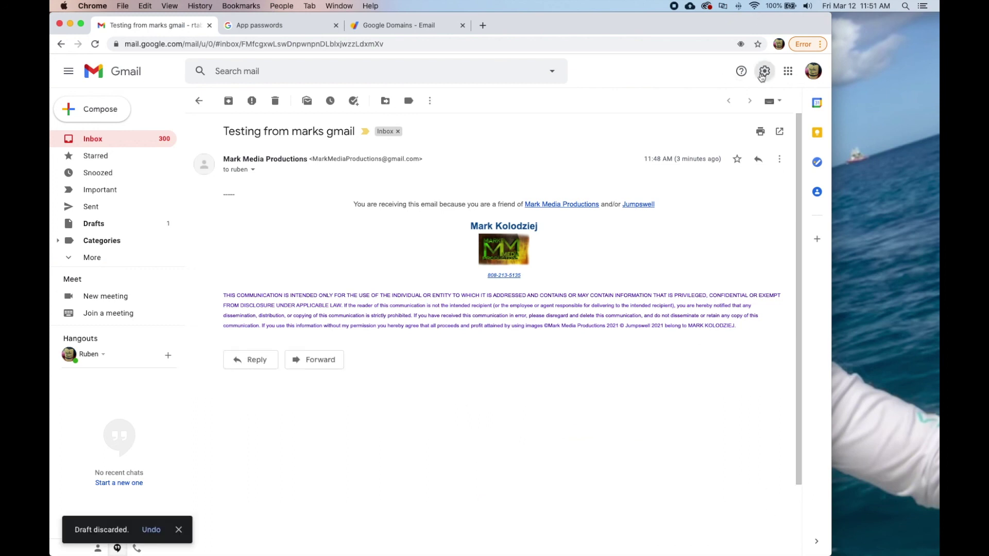
# In full settings, pick the custom-domain address under Signature defaults
pyautogui.click(763, 72)
pyautogui.click(742, 127)
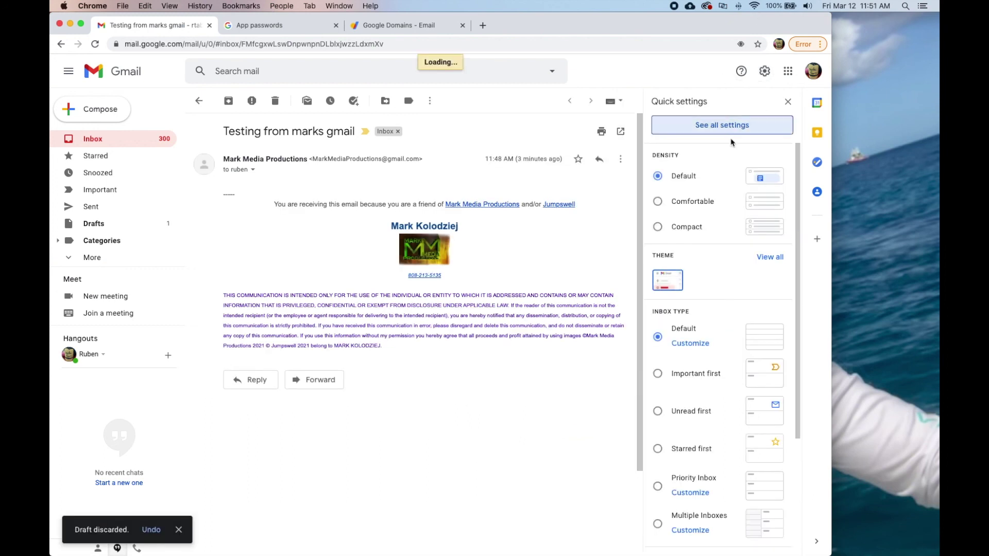
pyautogui.scroll(-15, 406, 330)
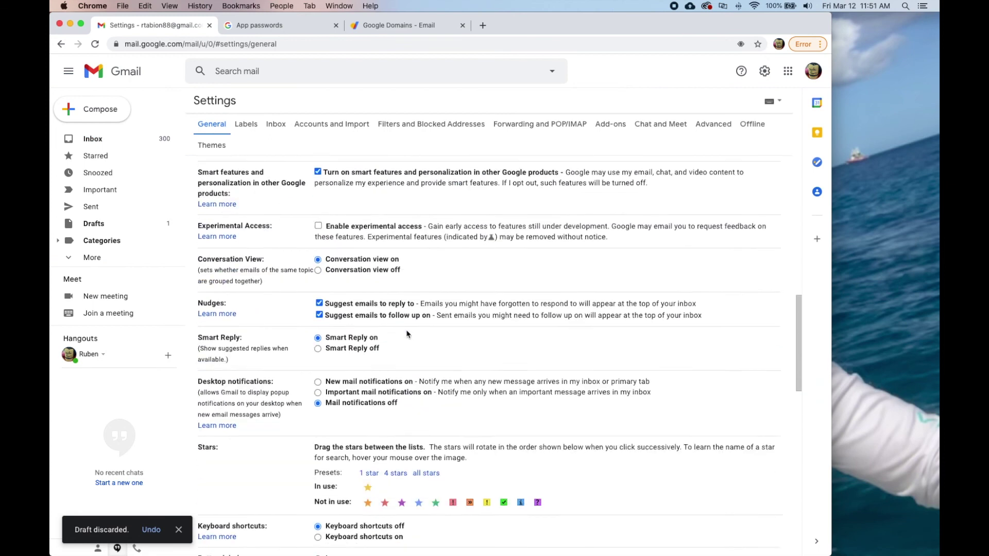
pyautogui.scroll(-6, 407, 333)
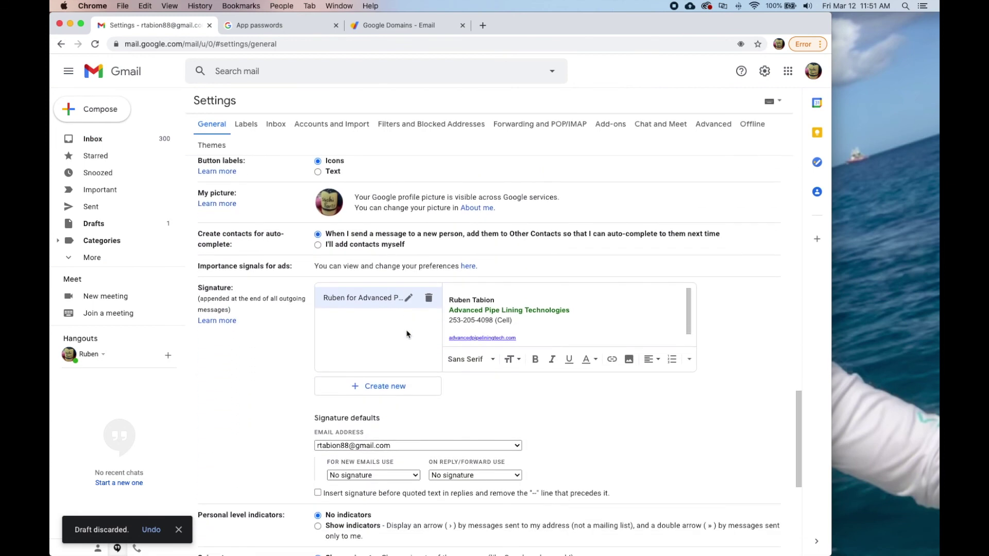
pyautogui.scroll(-3, 407, 333)
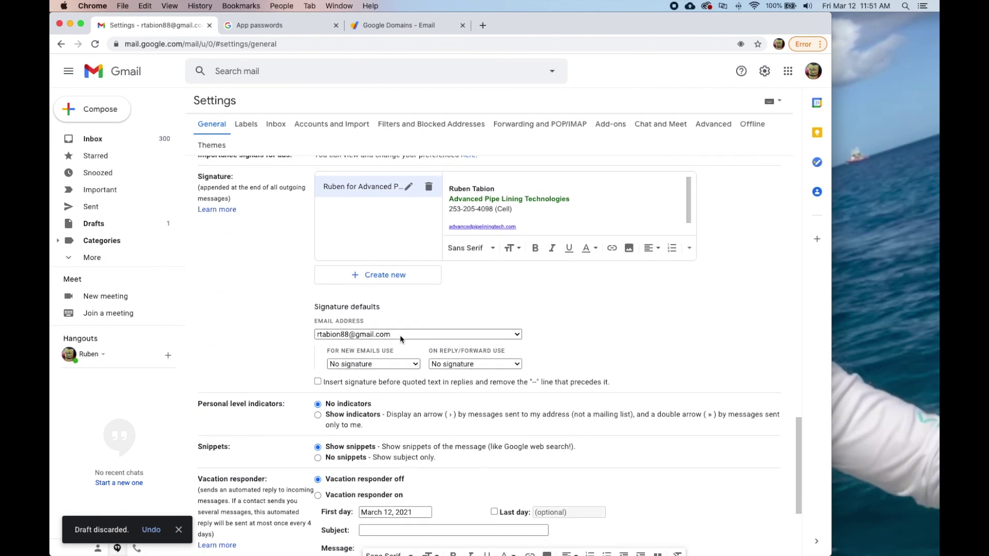
pyautogui.click(403, 335)
pyautogui.click(398, 344)
# Tick inserting the signature before quoted text in replies and save the changes
pyautogui.scroll(1, 401, 352)
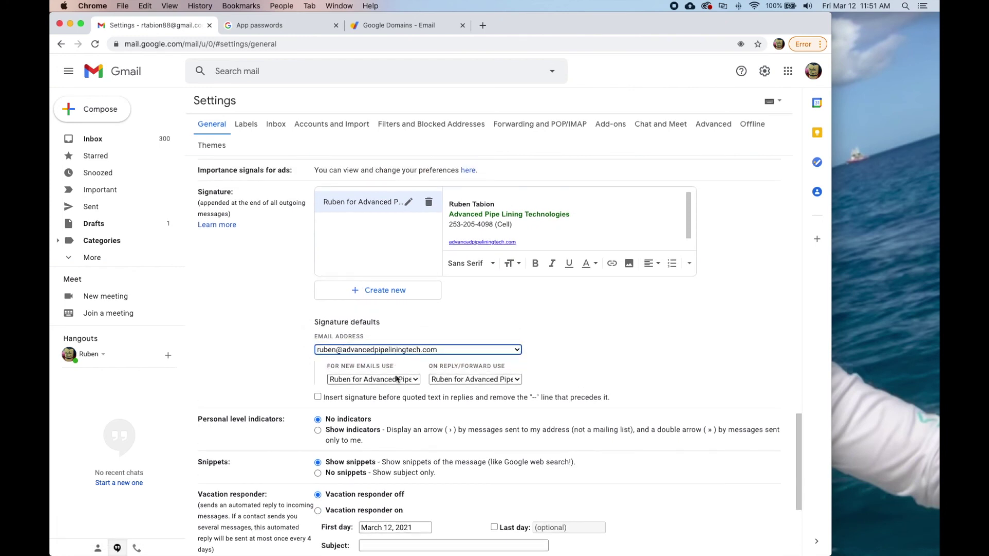
pyautogui.scroll(-1, 397, 379)
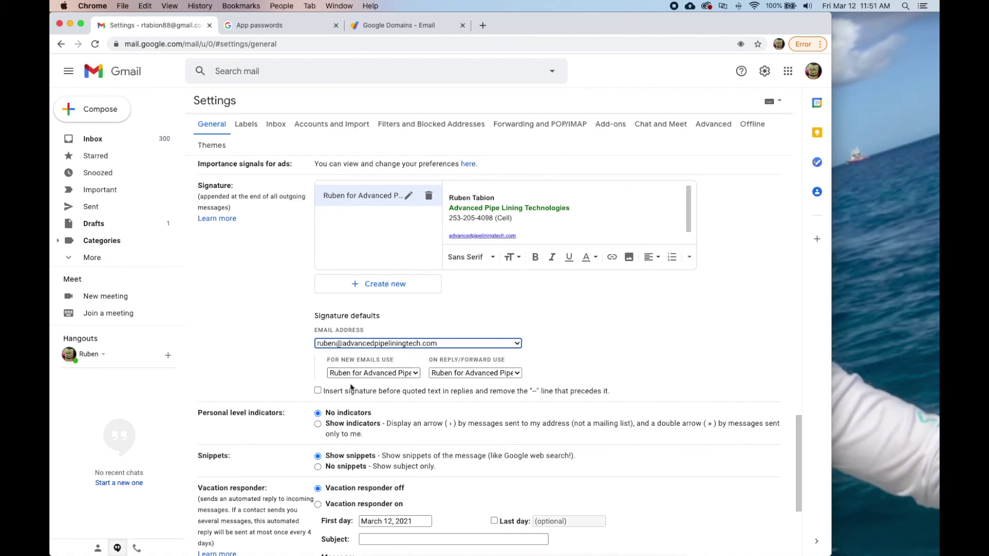
pyautogui.scroll(1, 347, 394)
pyautogui.click(318, 400)
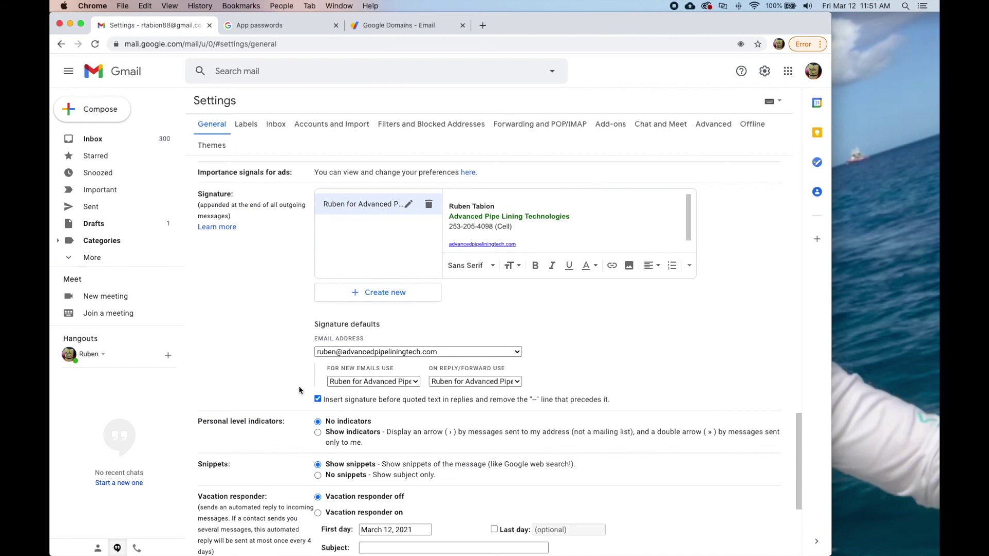
pyautogui.scroll(-8, 298, 390)
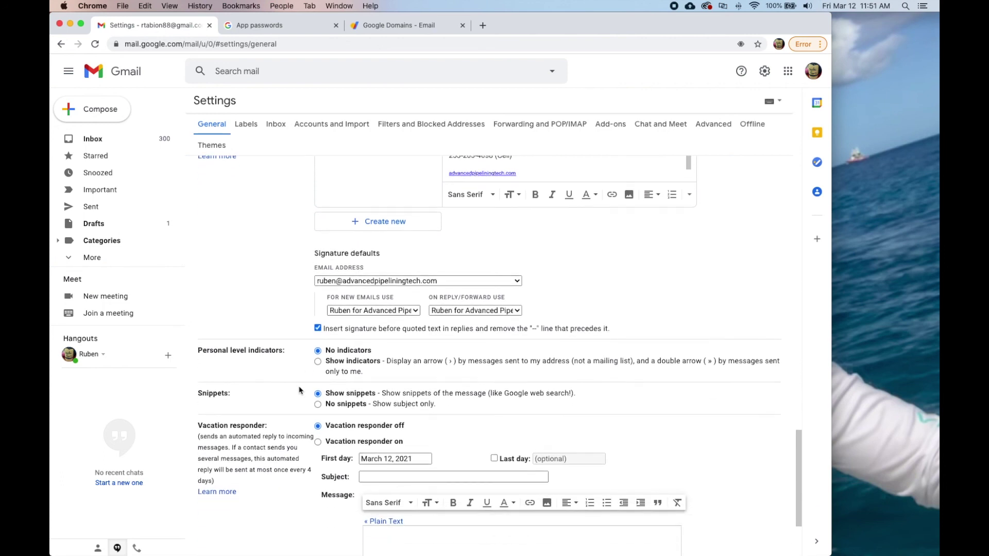
pyautogui.click(455, 499)
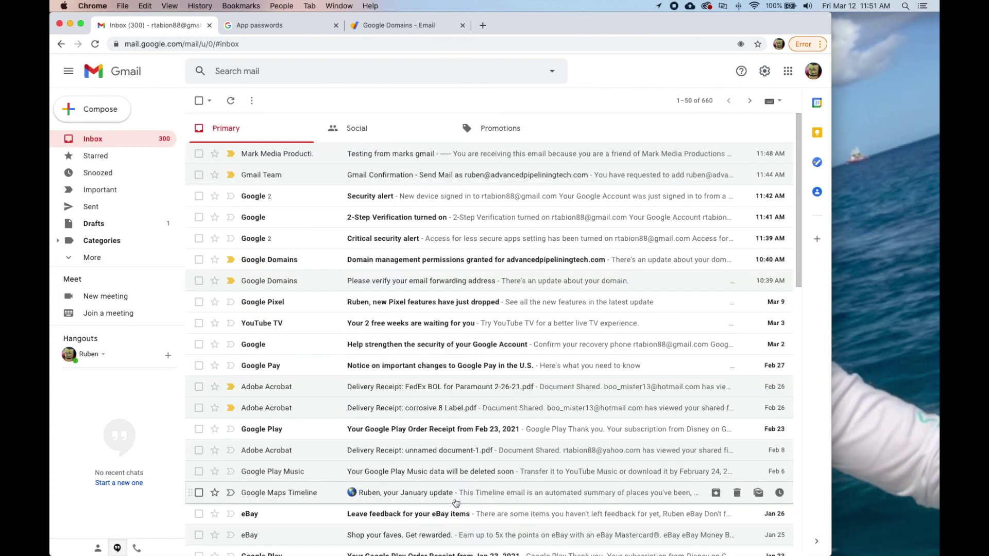
# Reply to 'Testing from marks gmail' with 'Hello,' above the auto-inserted company signature and send
pyautogui.click(359, 155)
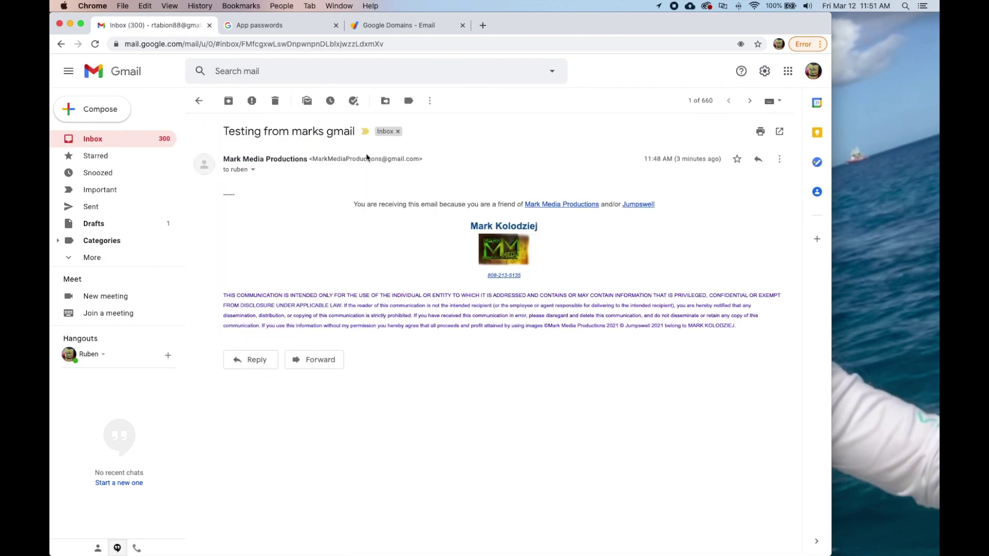
pyautogui.click(755, 160)
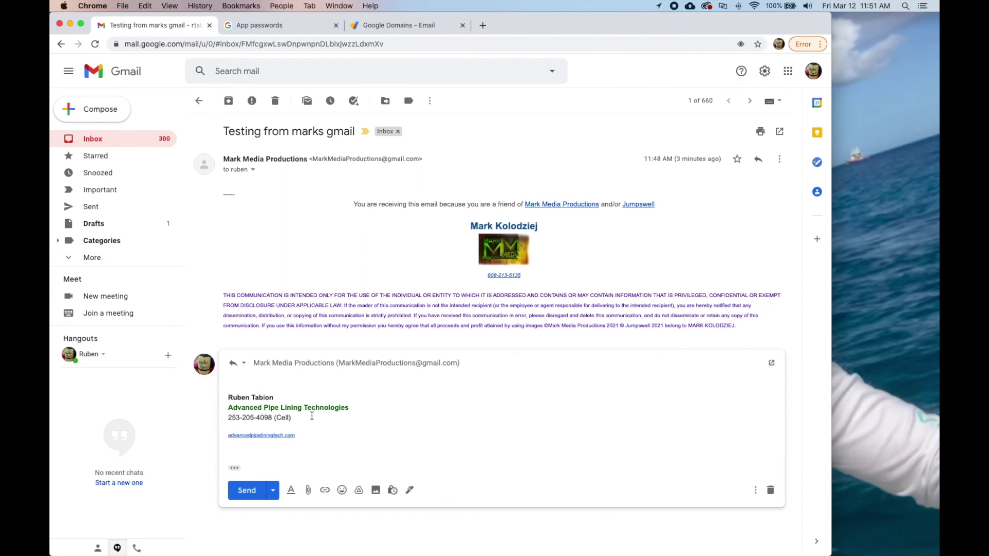
pyautogui.moveTo(311, 416); pyautogui.dragTo(238, 386)
pyautogui.click(240, 381)
pyautogui.write('Hello,')
pyautogui.press('Return')
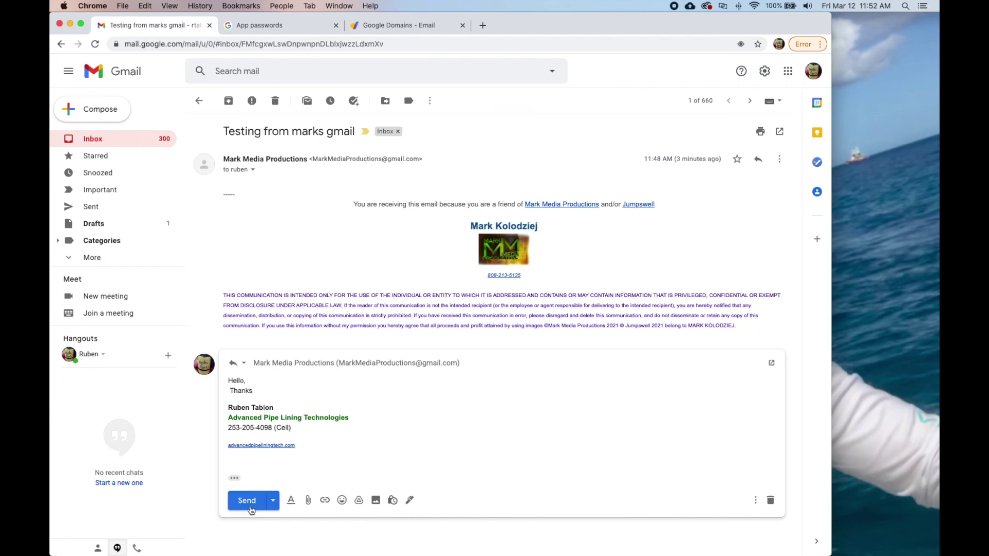
pyautogui.moveTo(232, 406); pyautogui.dragTo(291, 429)
pyautogui.click(252, 502)
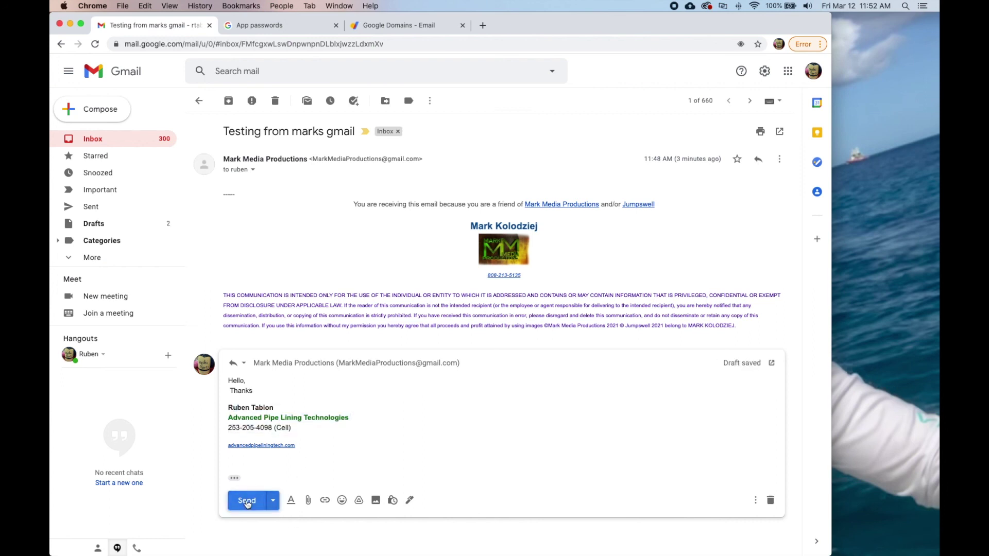